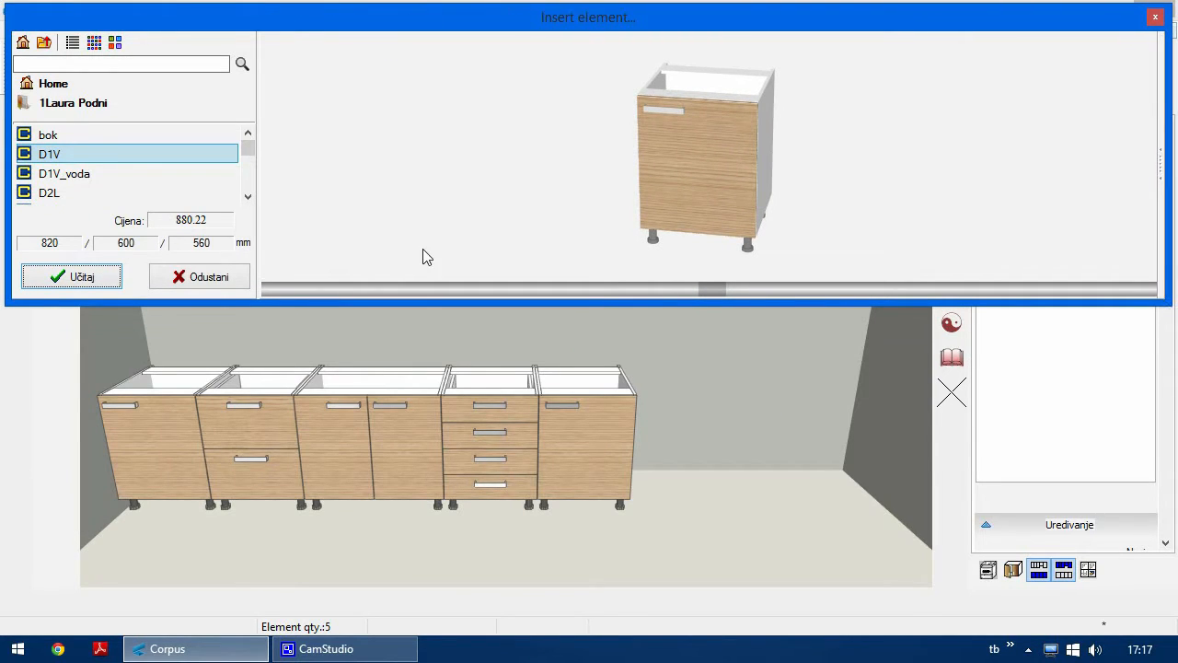
- Widen the element list to show the base cabinets in several columns and choose the DP element
left_click_drag(261, 180, 1047, 177)
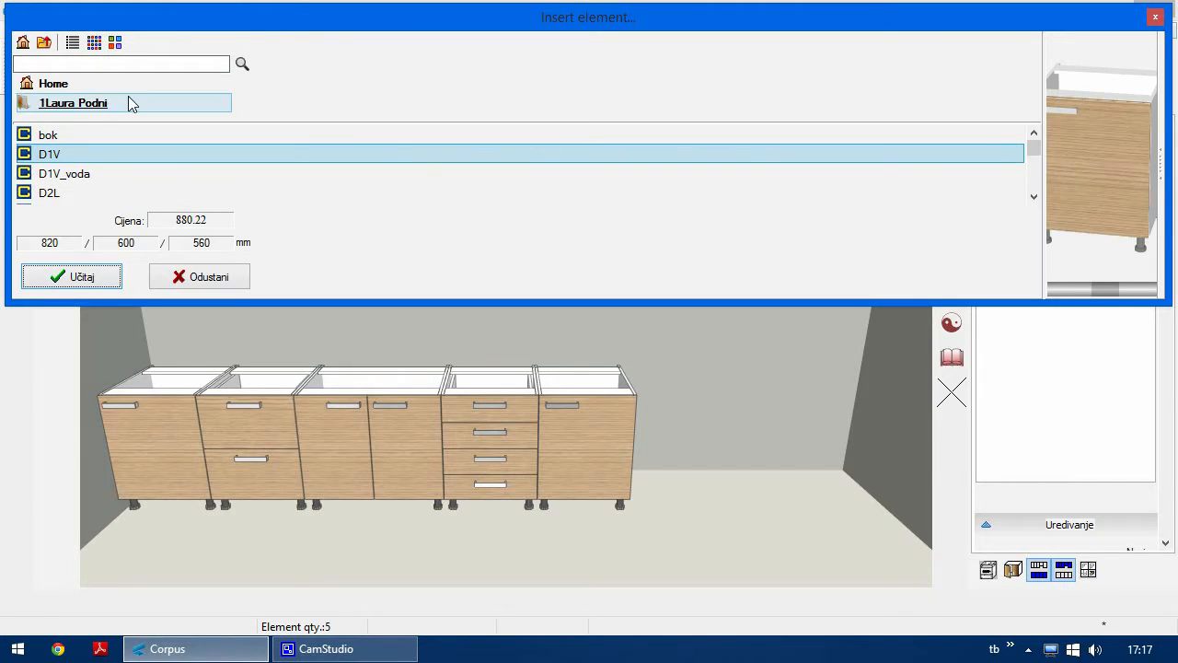
left_click(95, 43)
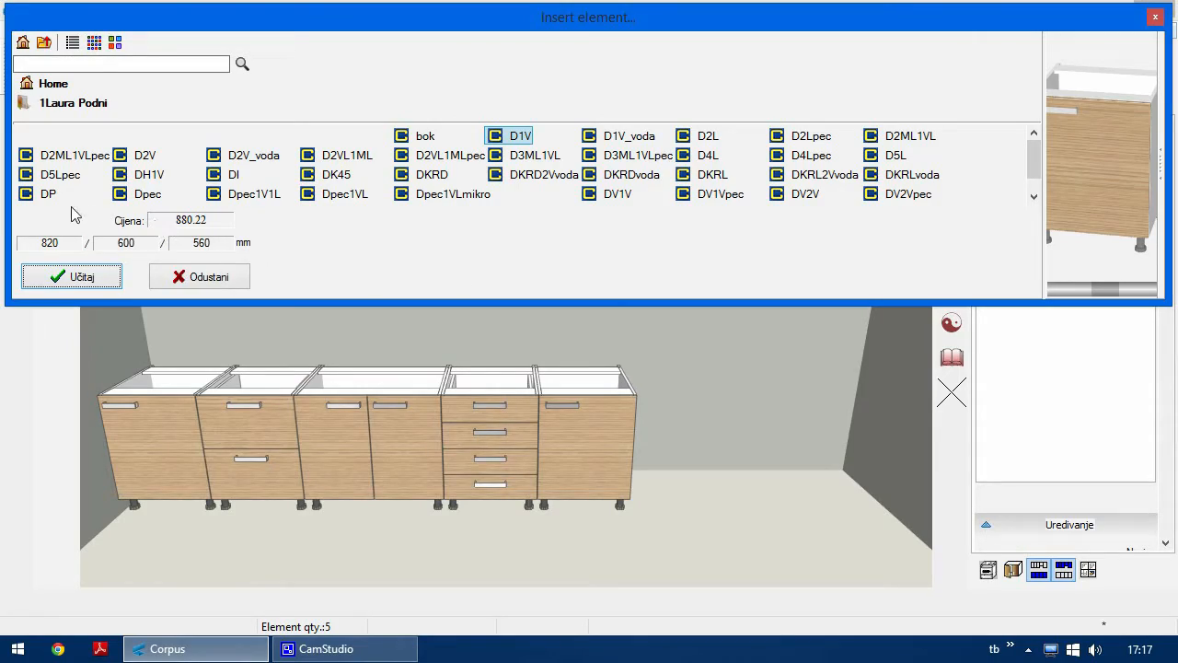
left_click(47, 195)
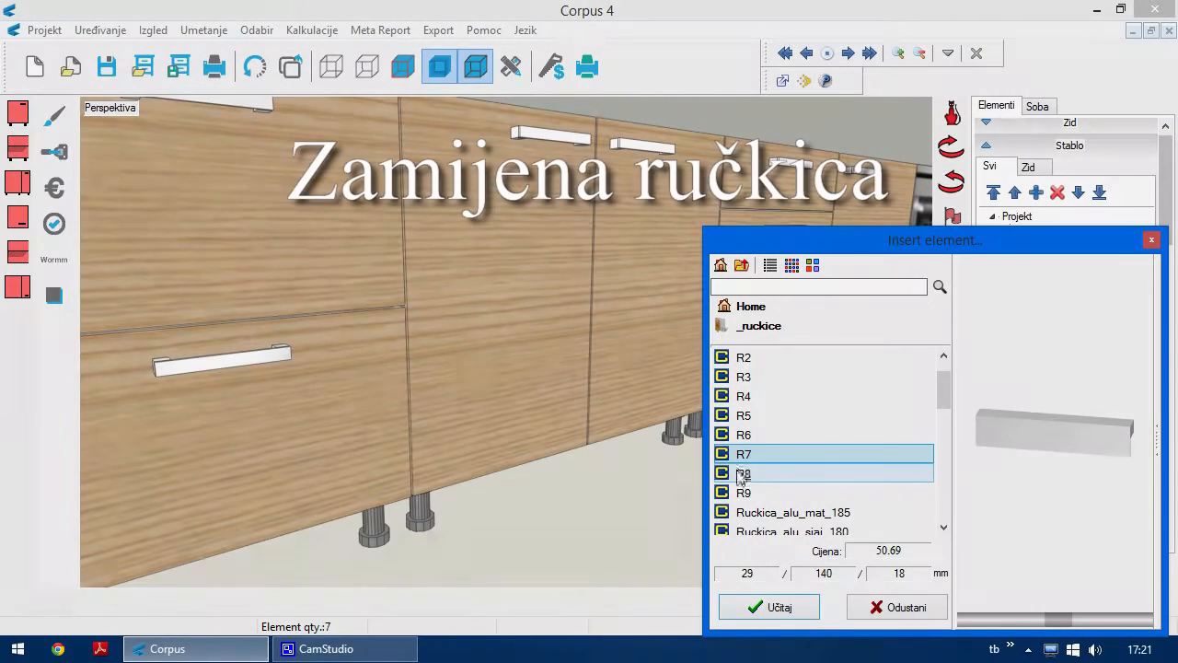
- Try the R8 handle and the Ruckica_krom_mat_160 handle as replacements on the cabinet fronts
left_click(743, 474)
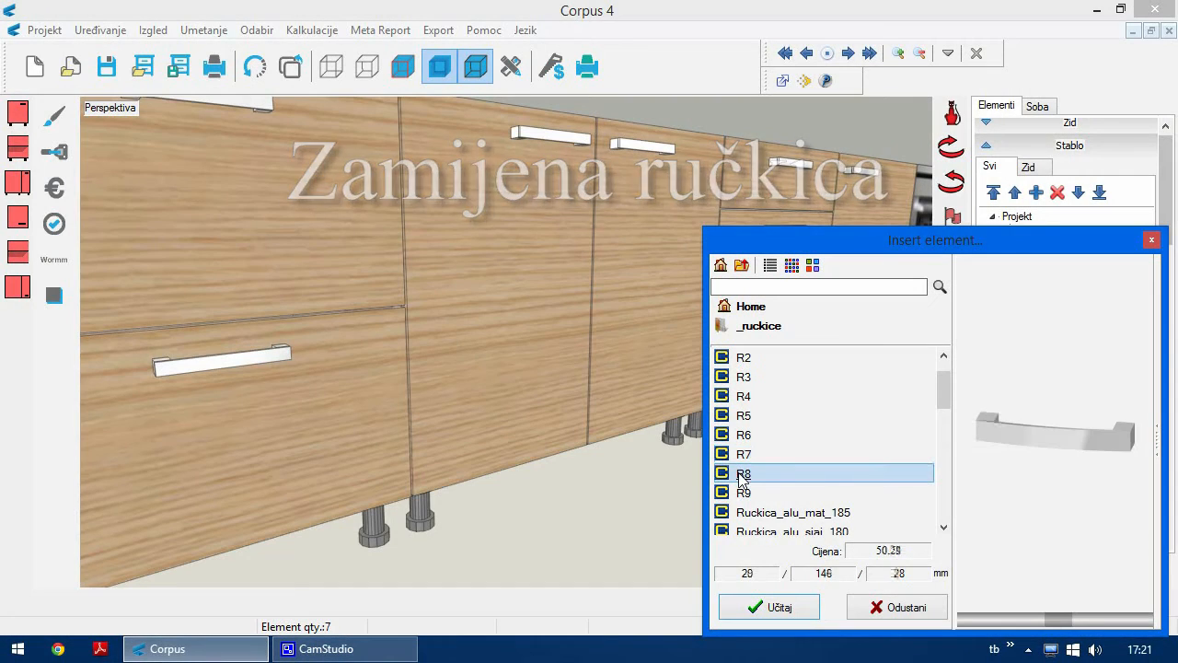
left_click(782, 608)
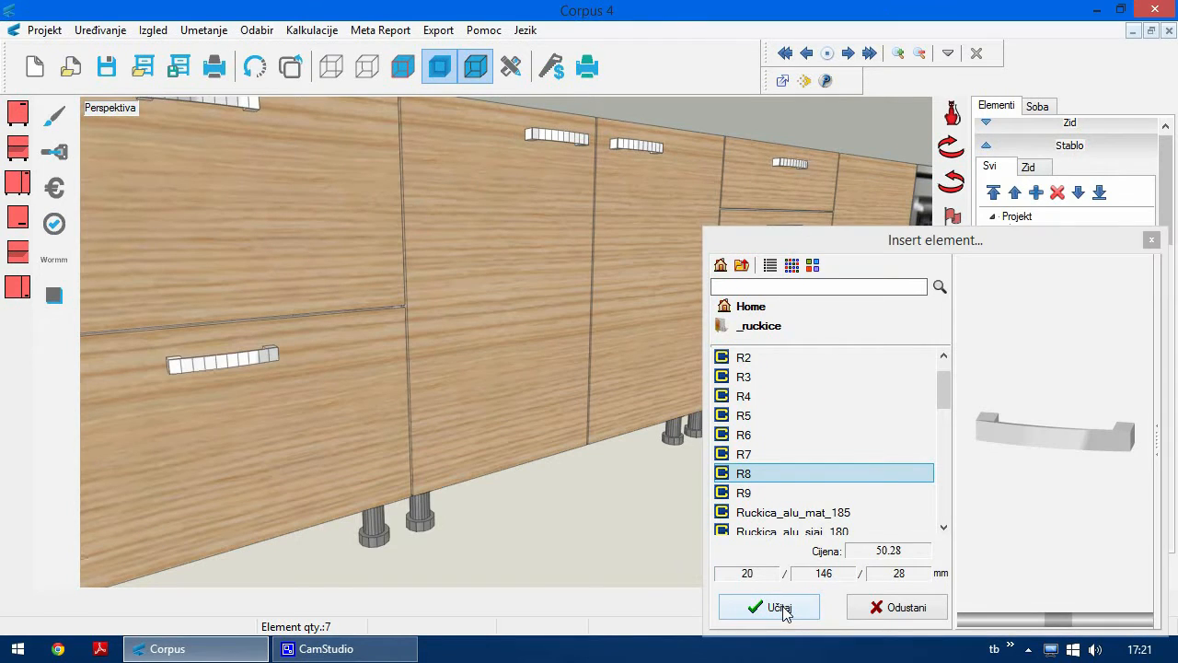
left_click_drag(944, 395, 946, 430)
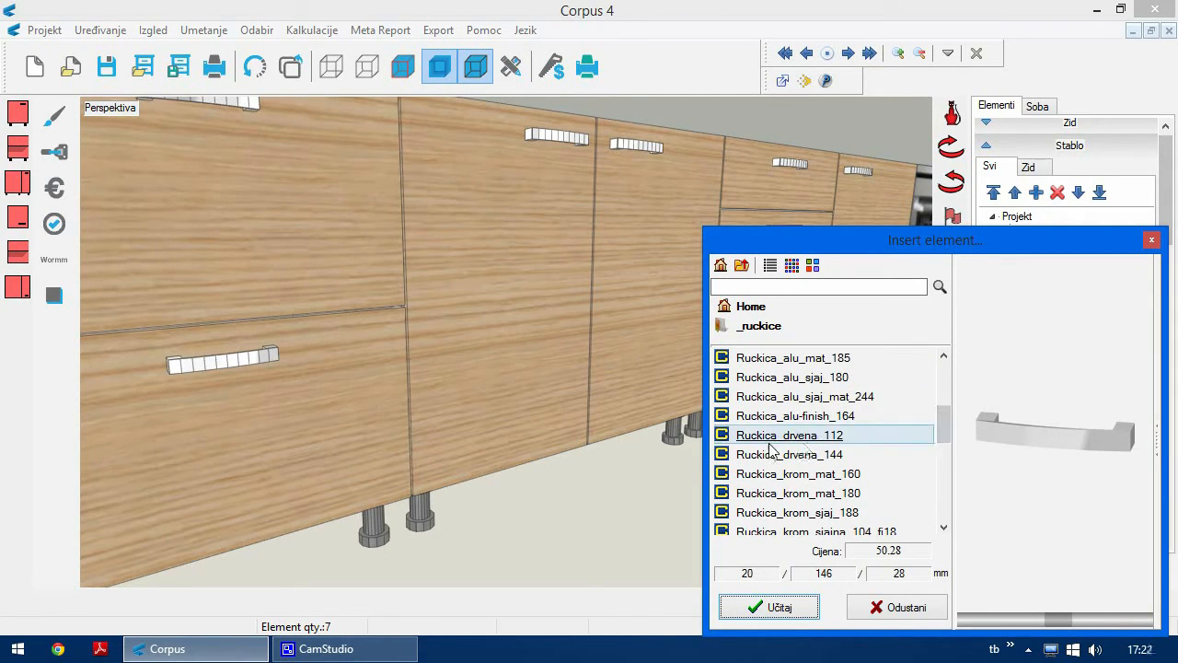
left_click(773, 477)
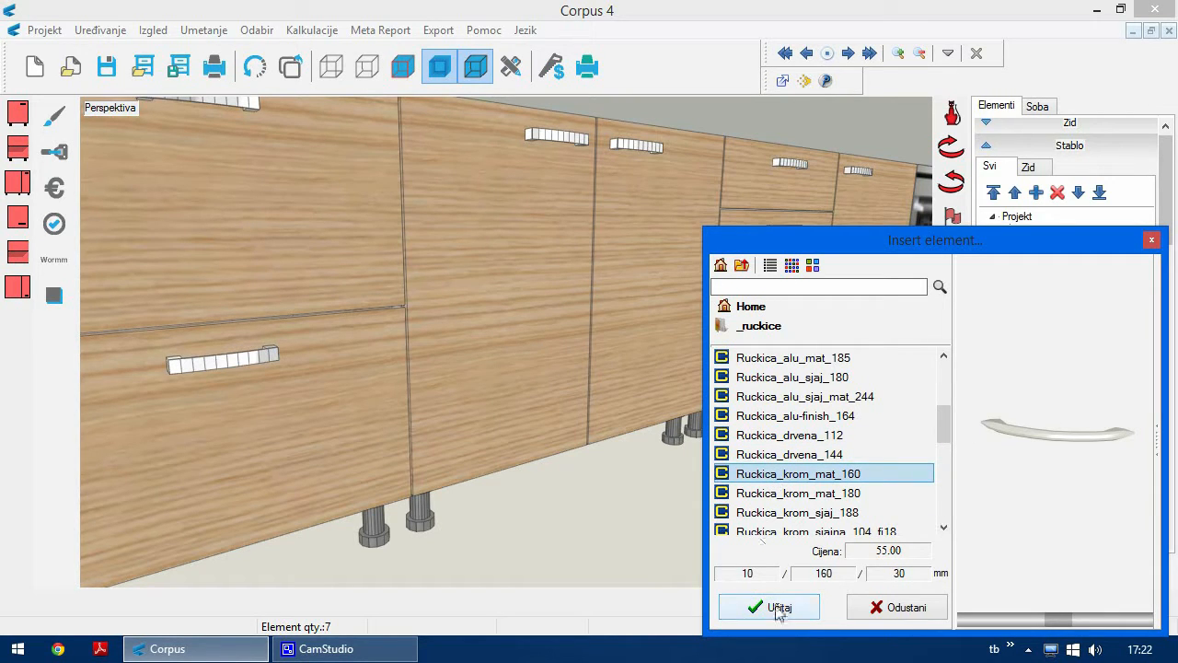
left_click(779, 609)
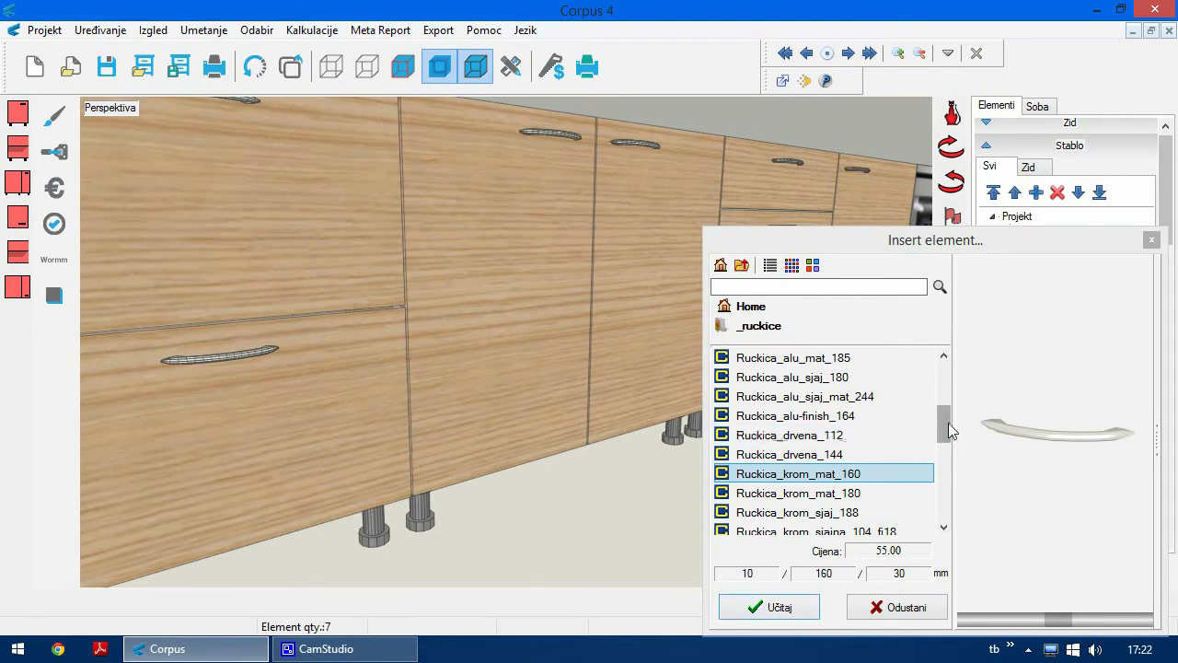
- Replace the handles on the cabinet fronts with the Ruckica_metal_svijetlodrvo_110 model
left_click_drag(945, 430, 948, 463)
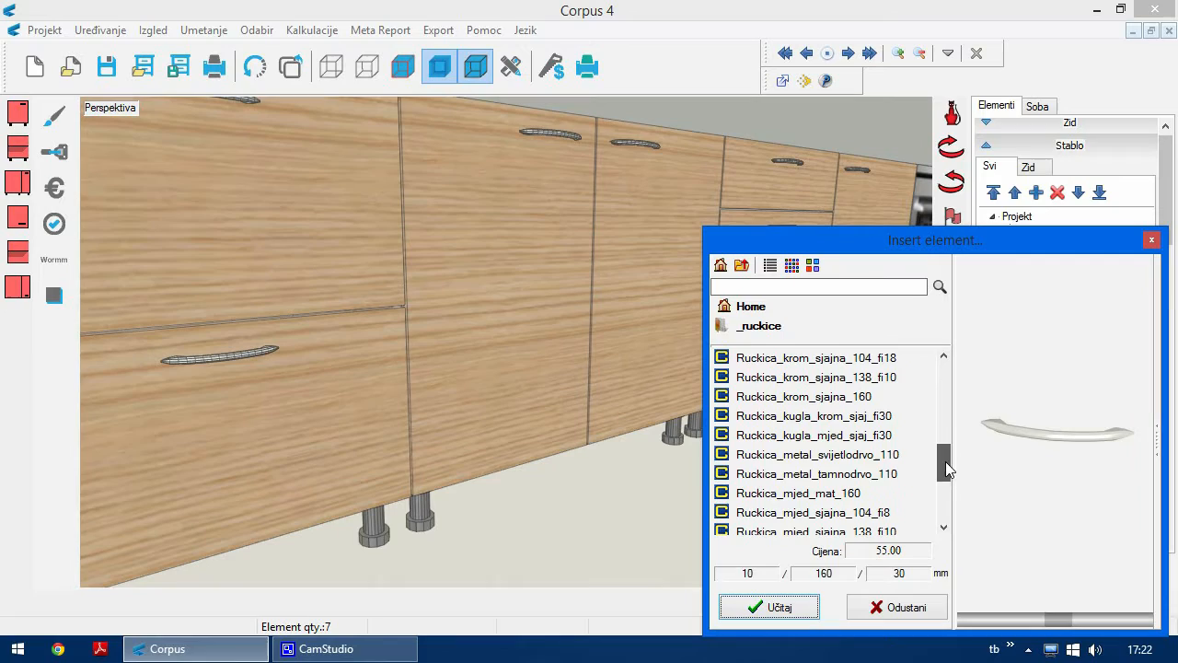
left_click(849, 456)
left_click(781, 610)
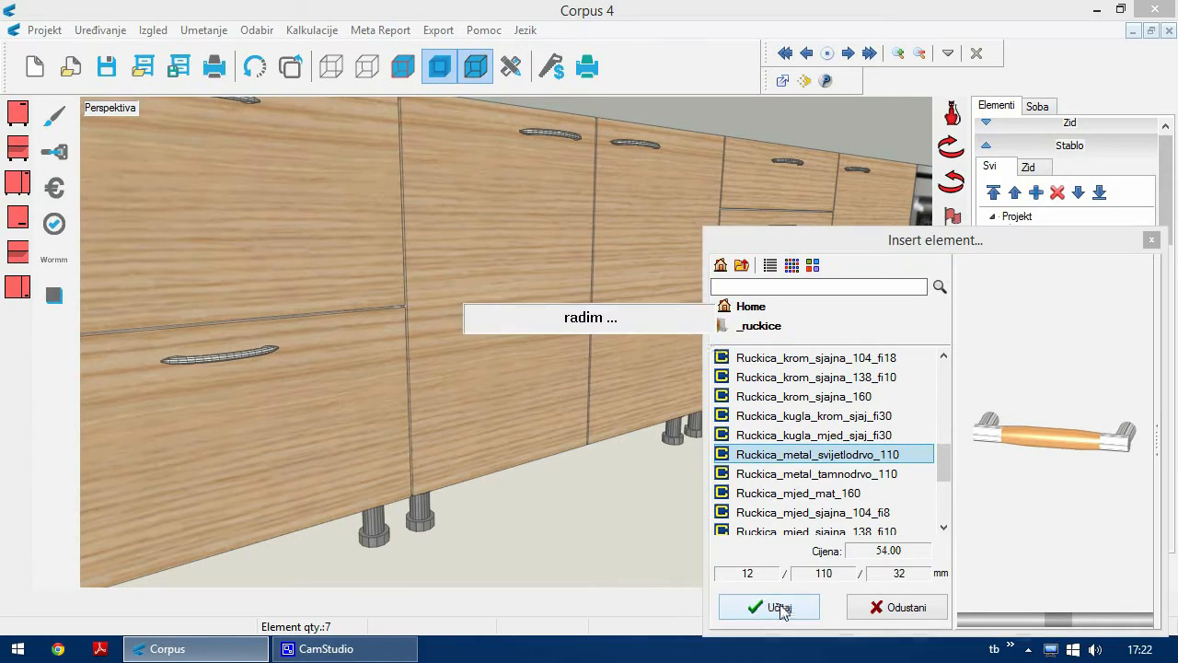
left_click_drag(945, 459, 944, 469)
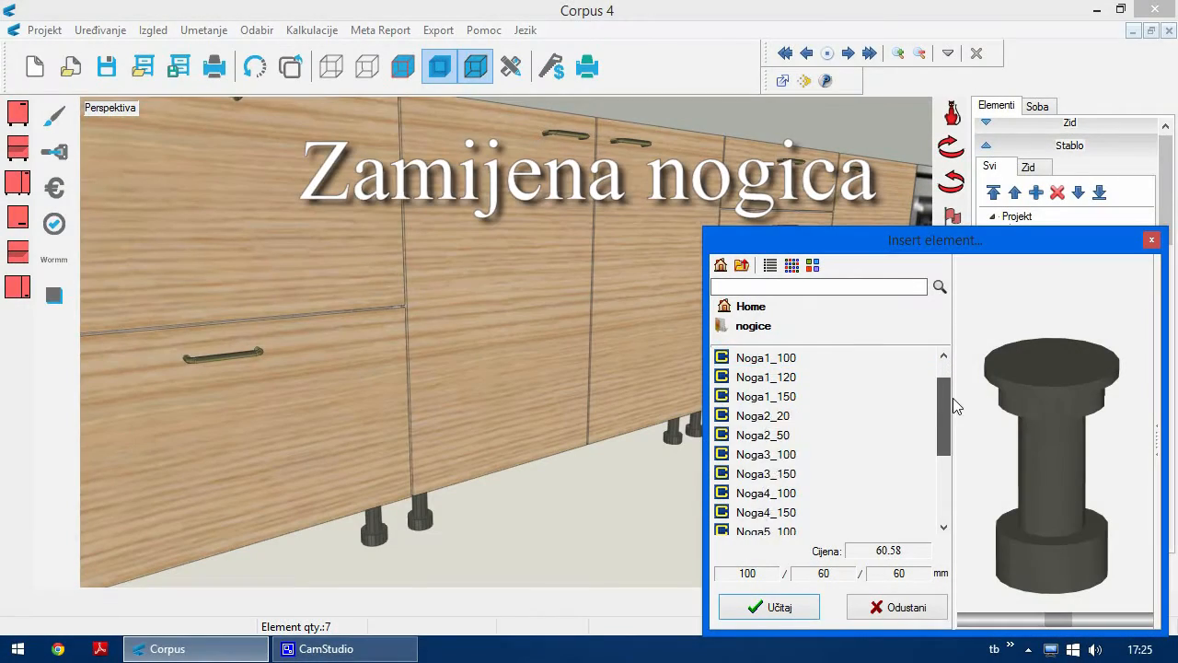
- Replace the legs under the base cabinets with the Noga4_100 model
left_click_drag(955, 405, 958, 436)
left_click(797, 434)
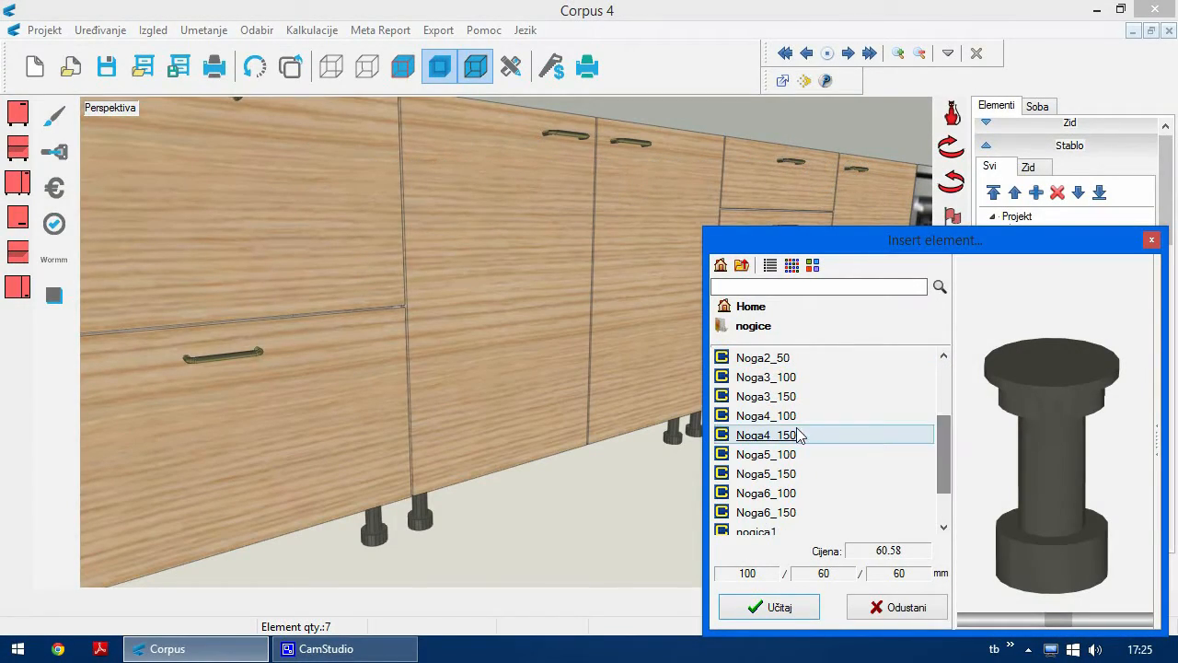
left_click(753, 415)
left_click(780, 610)
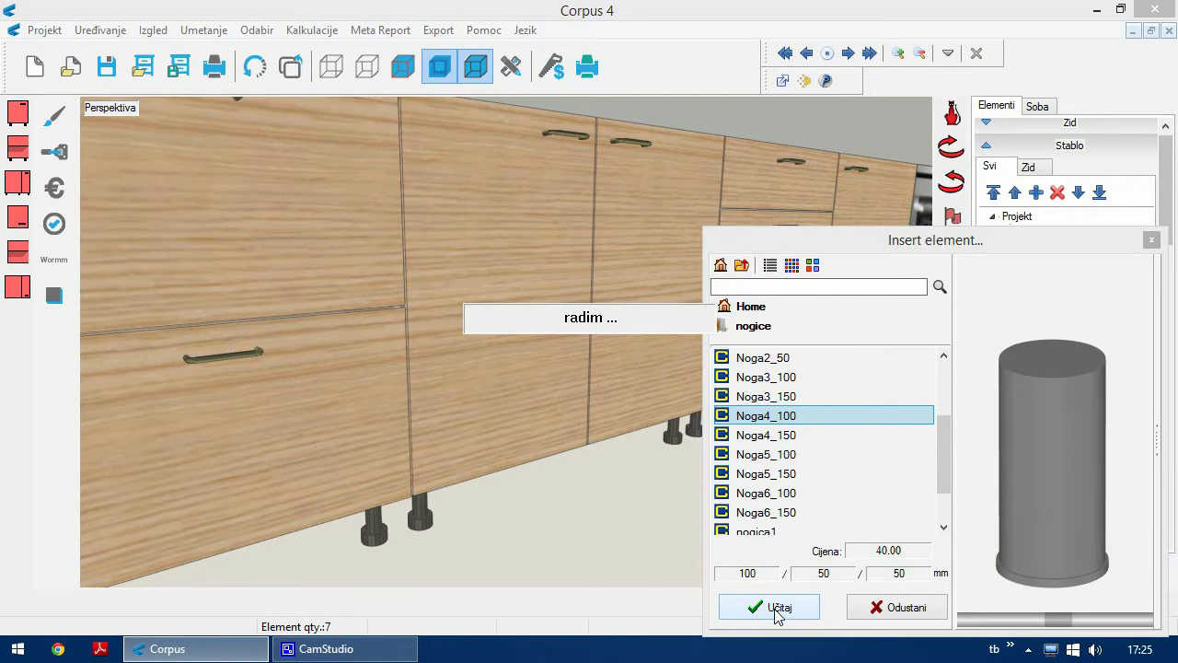
- Replace the legs under the base cabinets with the Noga6_100 model
left_click_drag(945, 447, 945, 473)
left_click(764, 442)
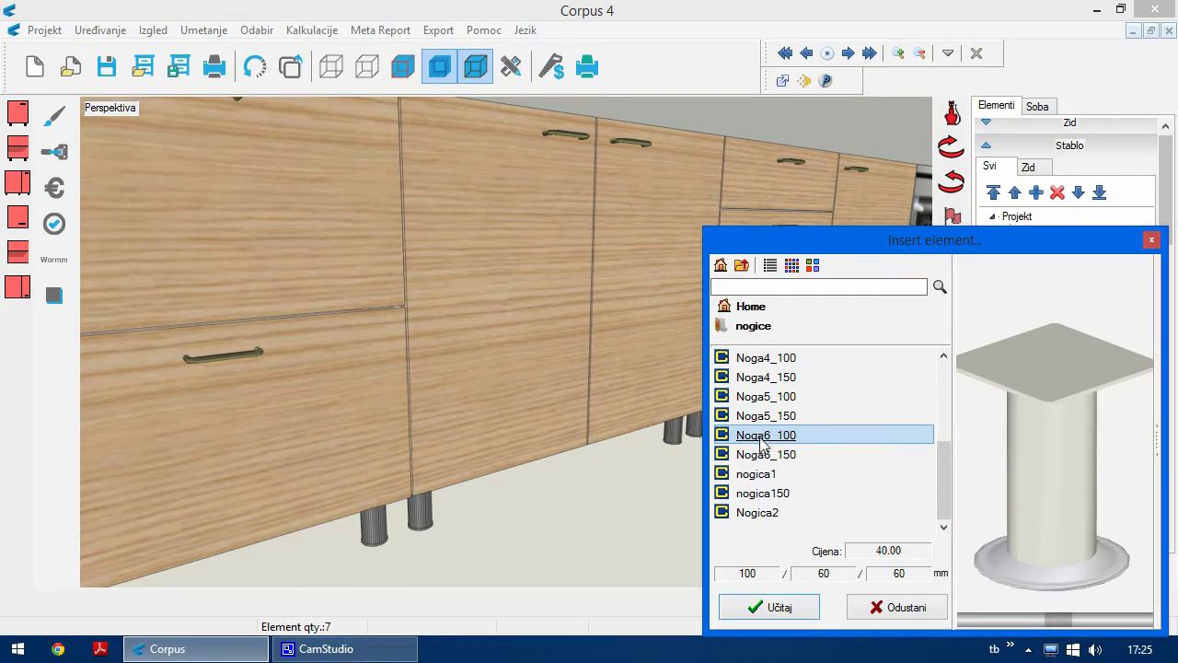
left_click(780, 607)
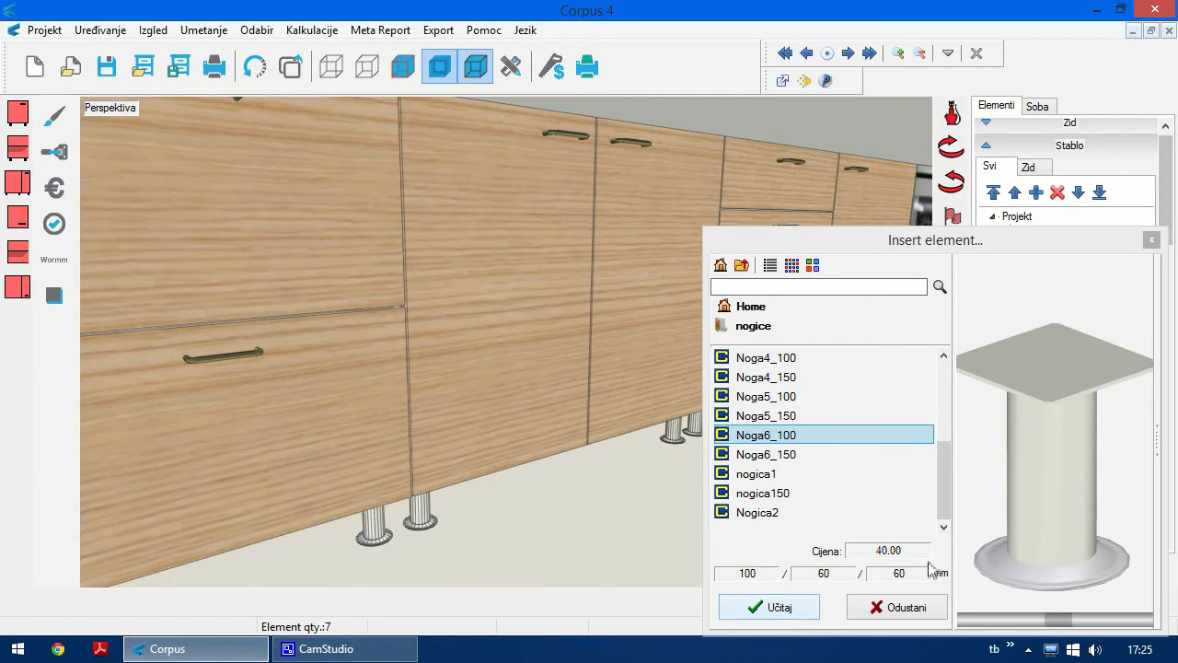
left_click(944, 514)
left_click(787, 493)
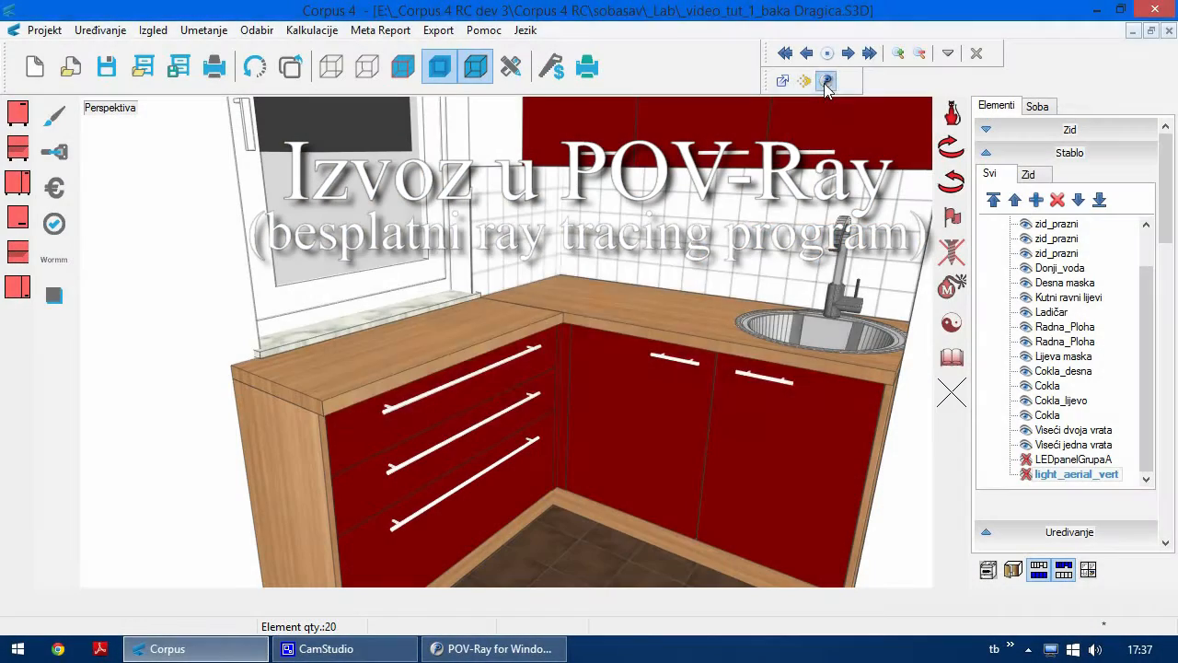
- Export the kitchen scene to POV-Ray with the image height set to 600 and render it
left_click(826, 81)
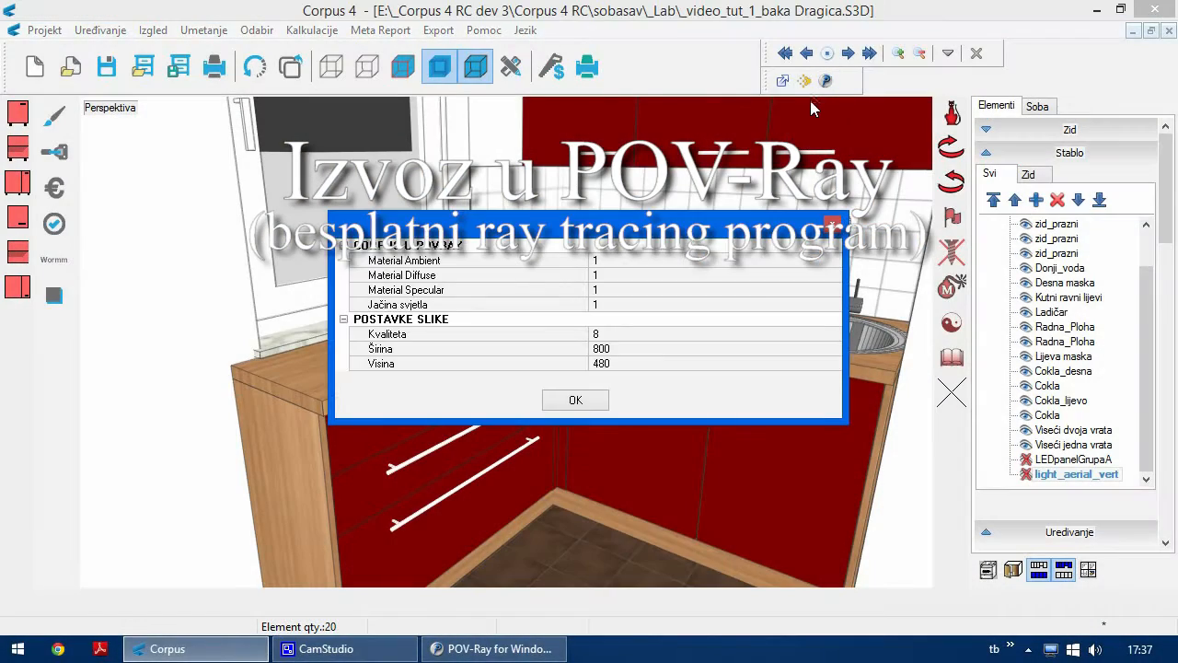
left_click(628, 369)
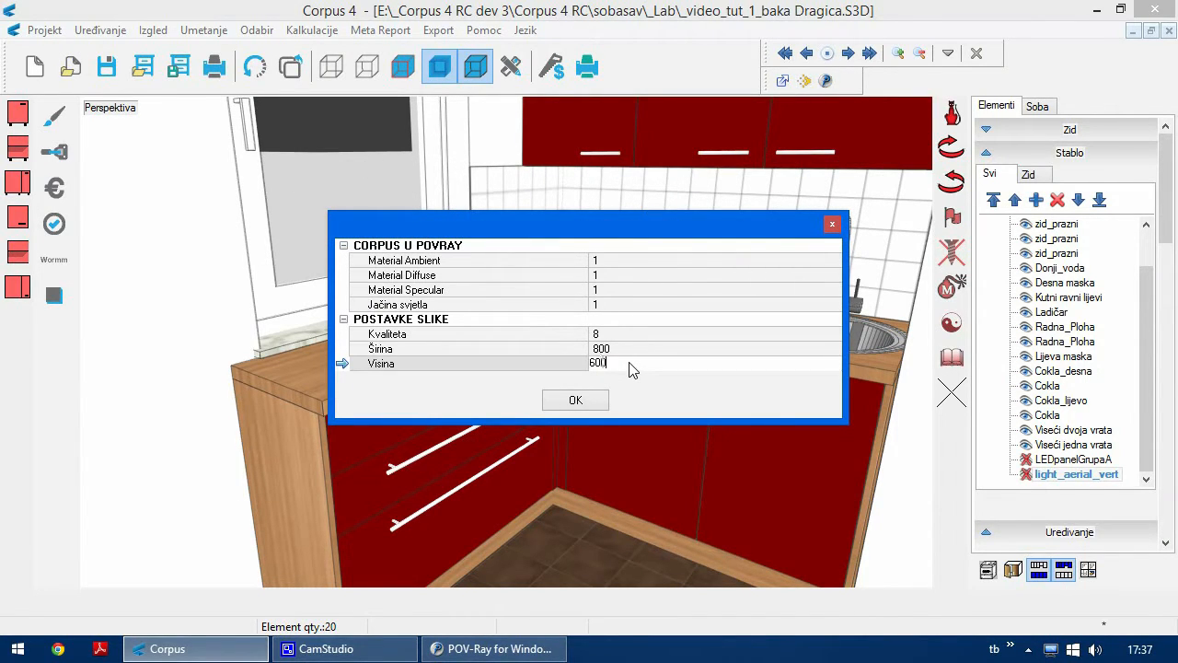
left_click(581, 402)
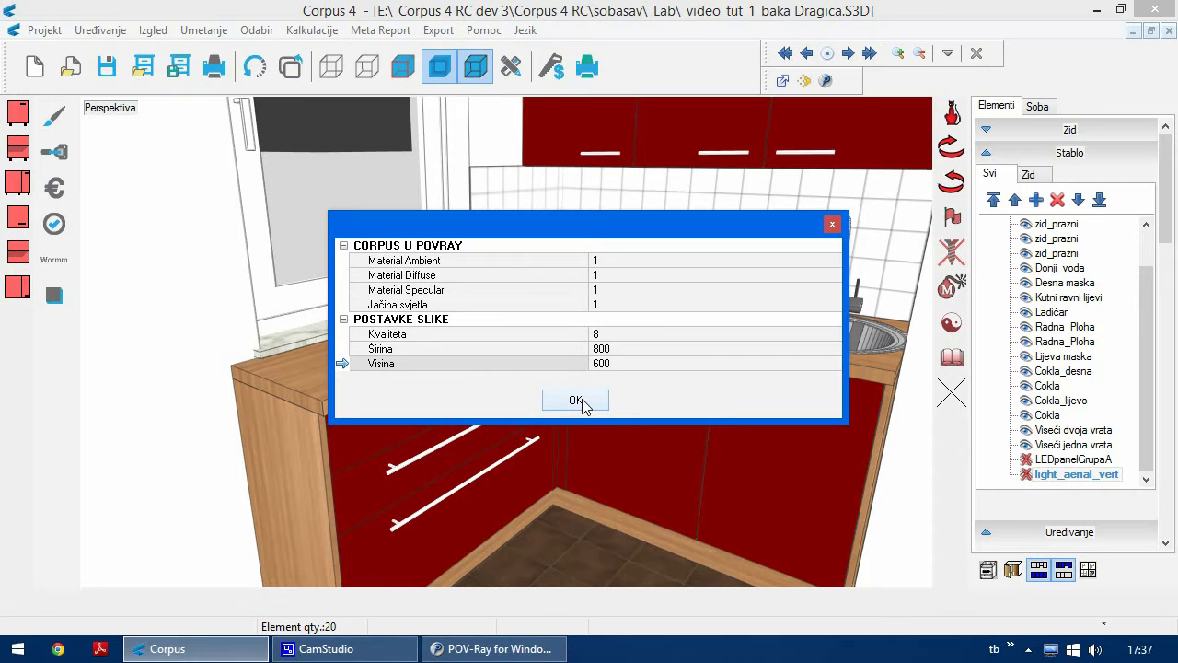
left_click(582, 402)
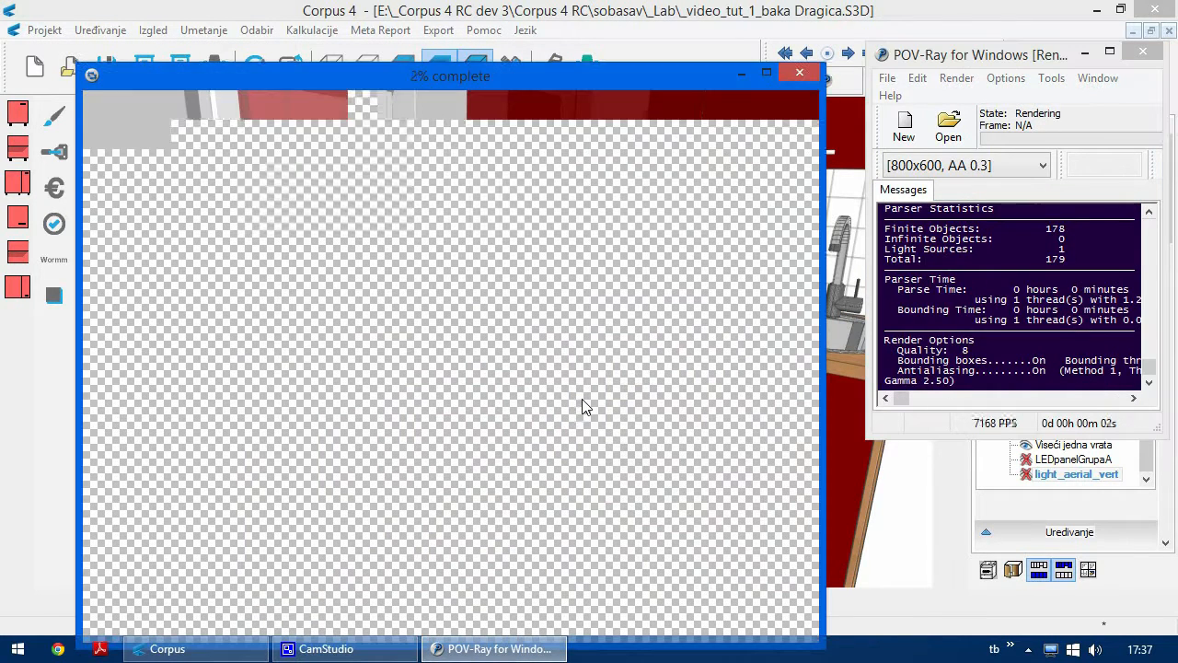
left_click_drag(599, 74, 601, 31)
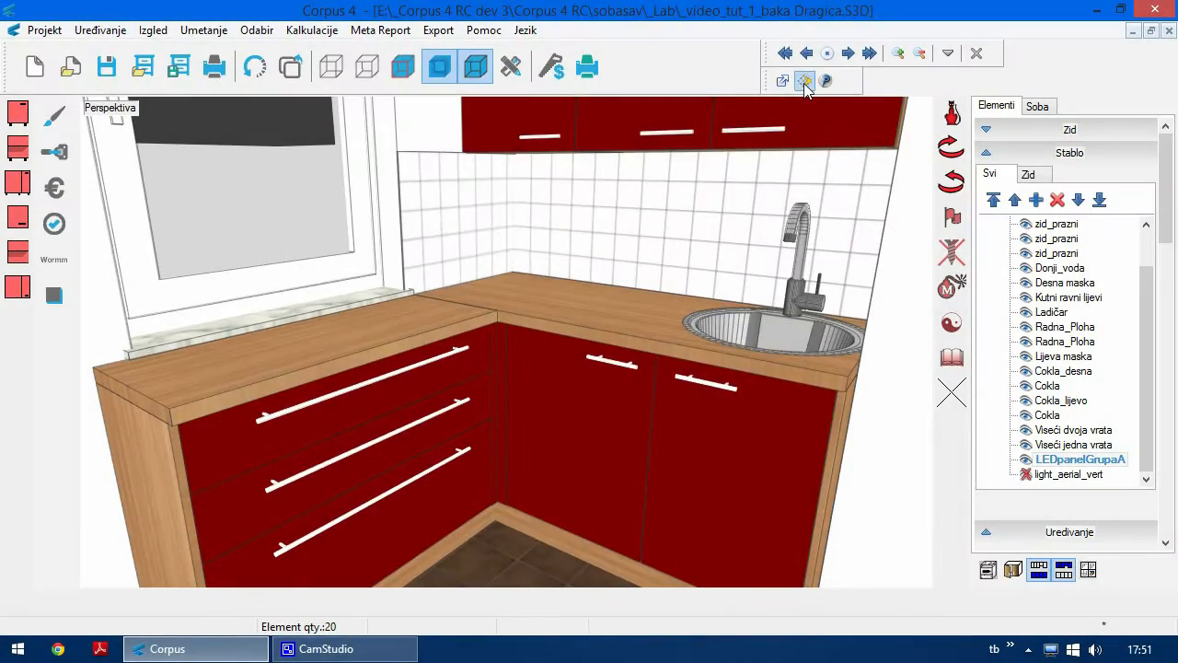
- Export the kitchen scene to LuxRender with the existing camera and image settings
left_click(805, 81)
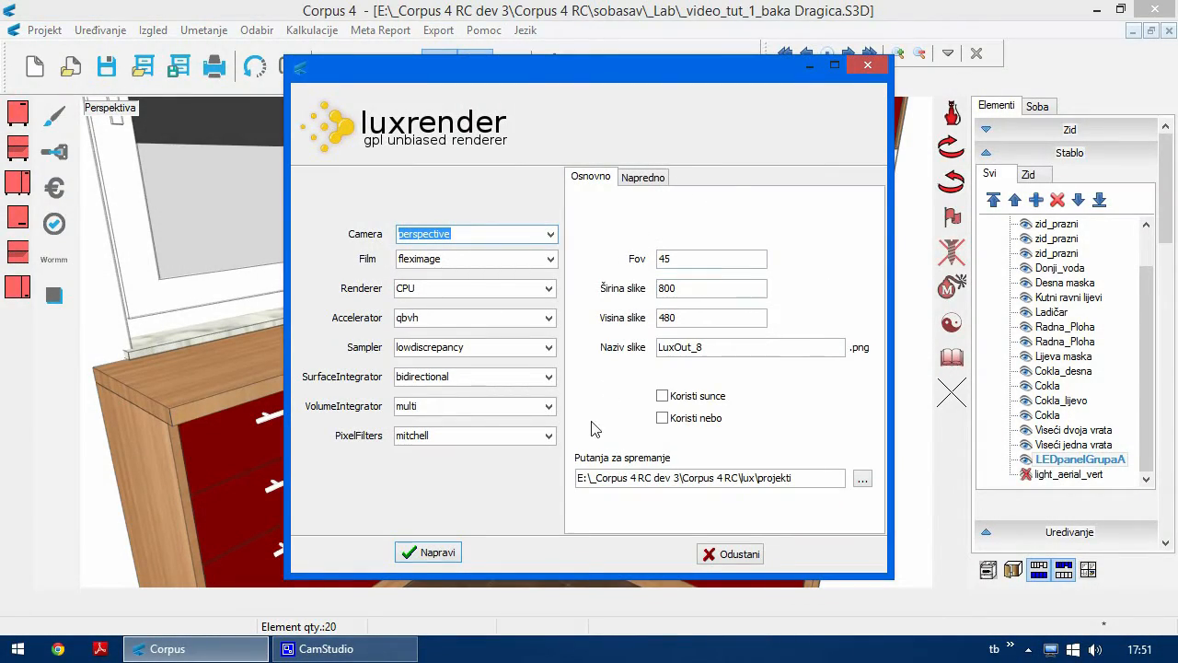
left_click(441, 557)
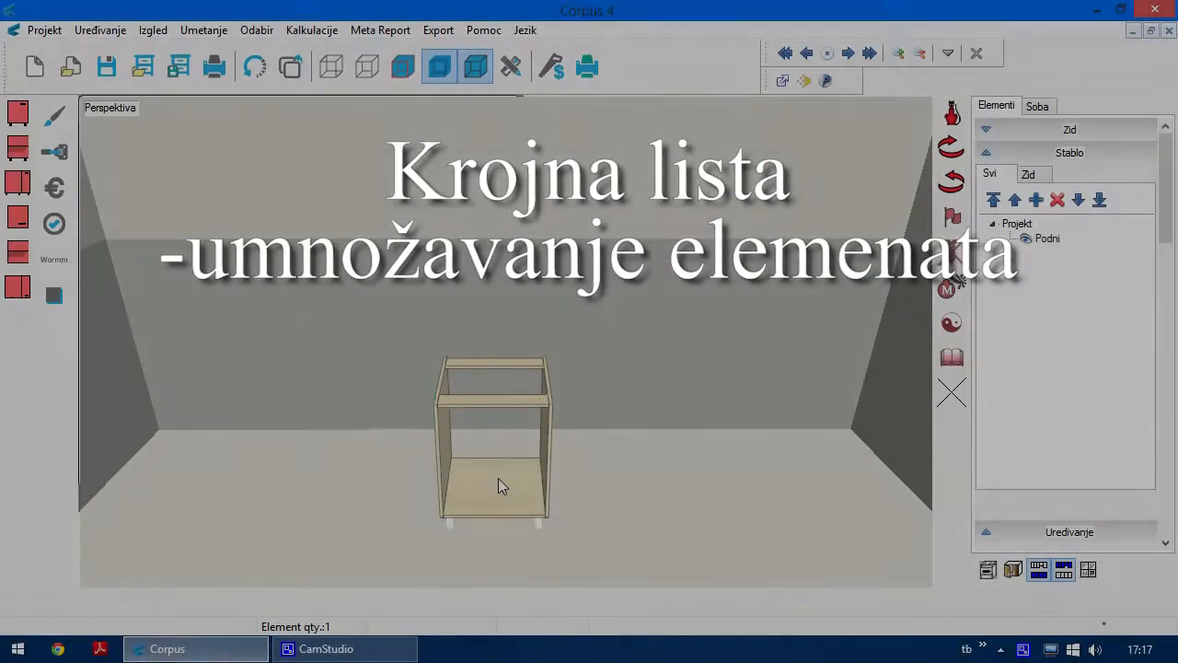
- Generate the optimised cutting layout from the material list of the Podni cabinet and close its print preview
left_click(498, 478)
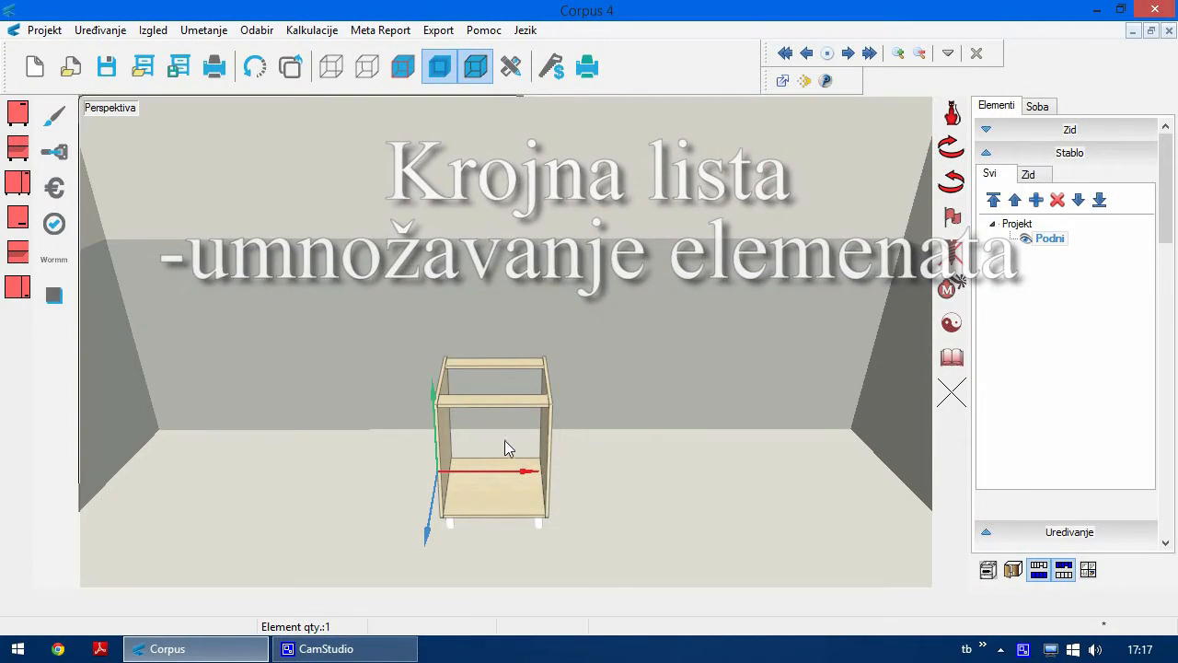
left_click(552, 68)
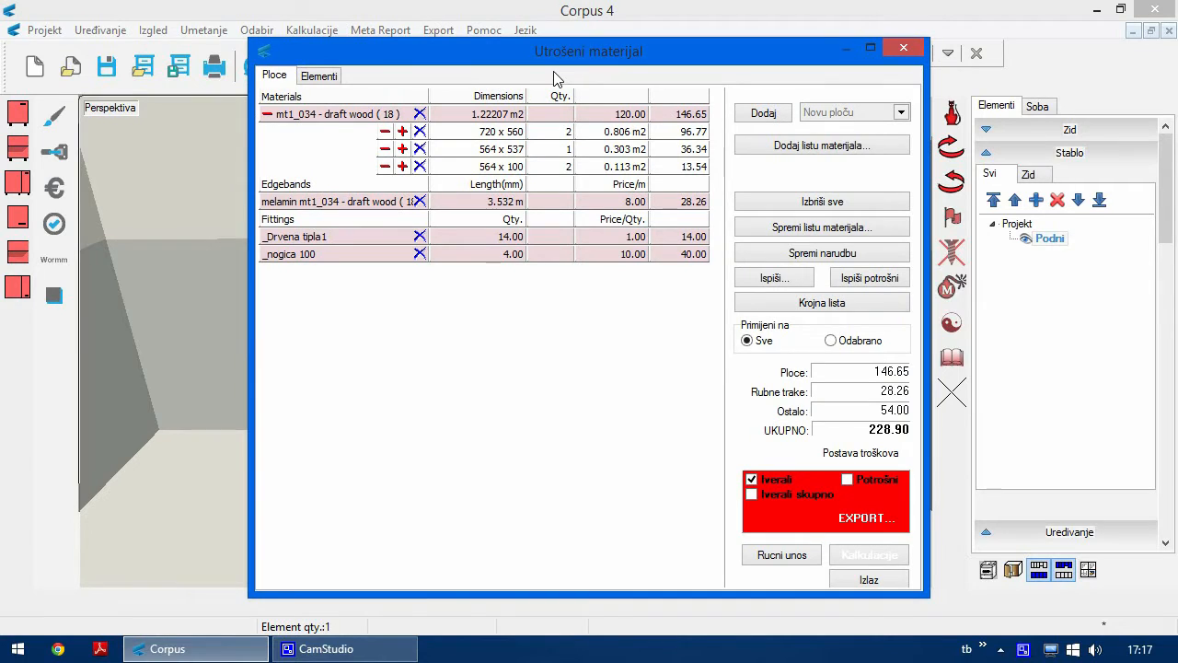
left_click(821, 308)
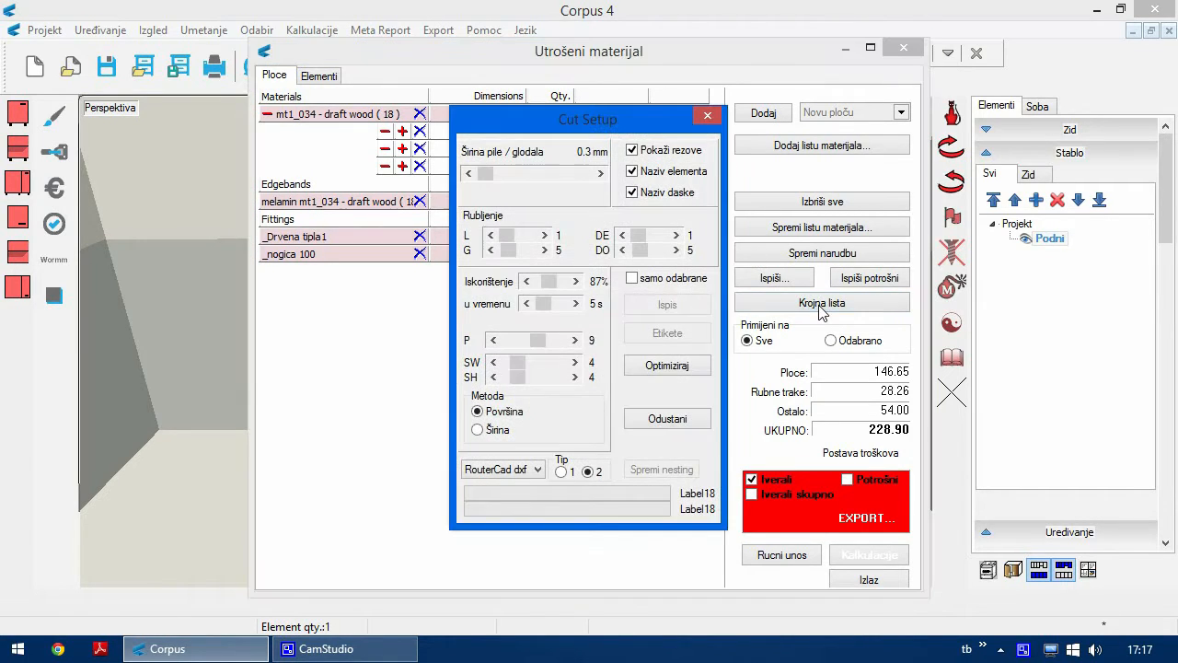
left_click(669, 366)
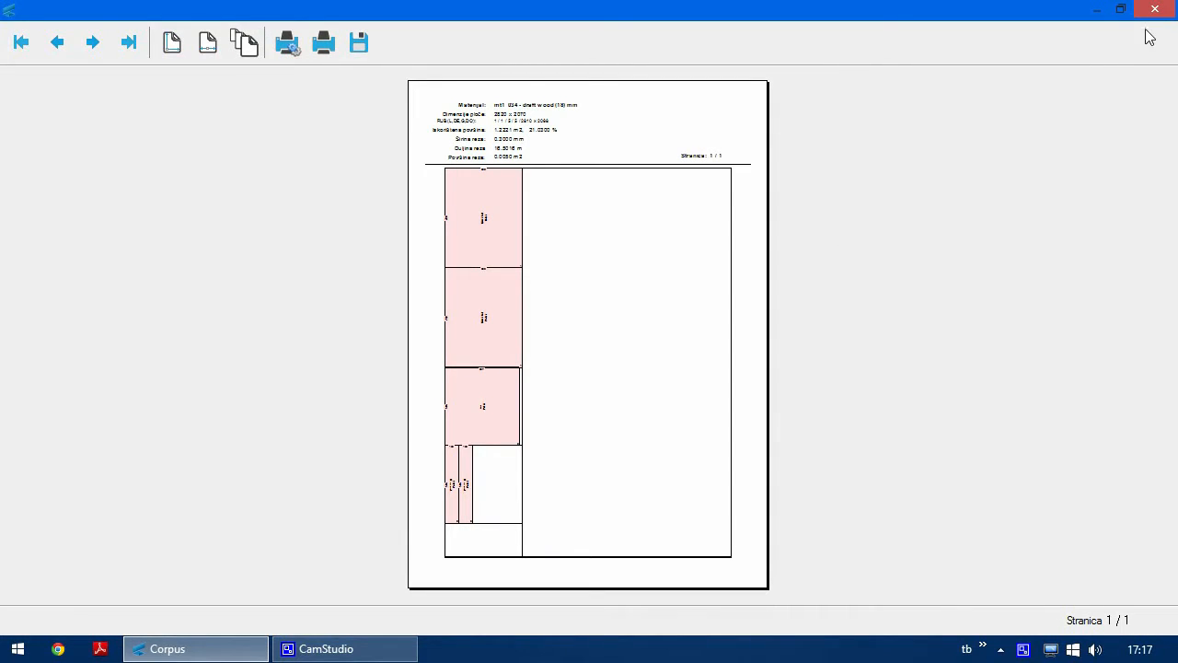
left_click(1155, 8)
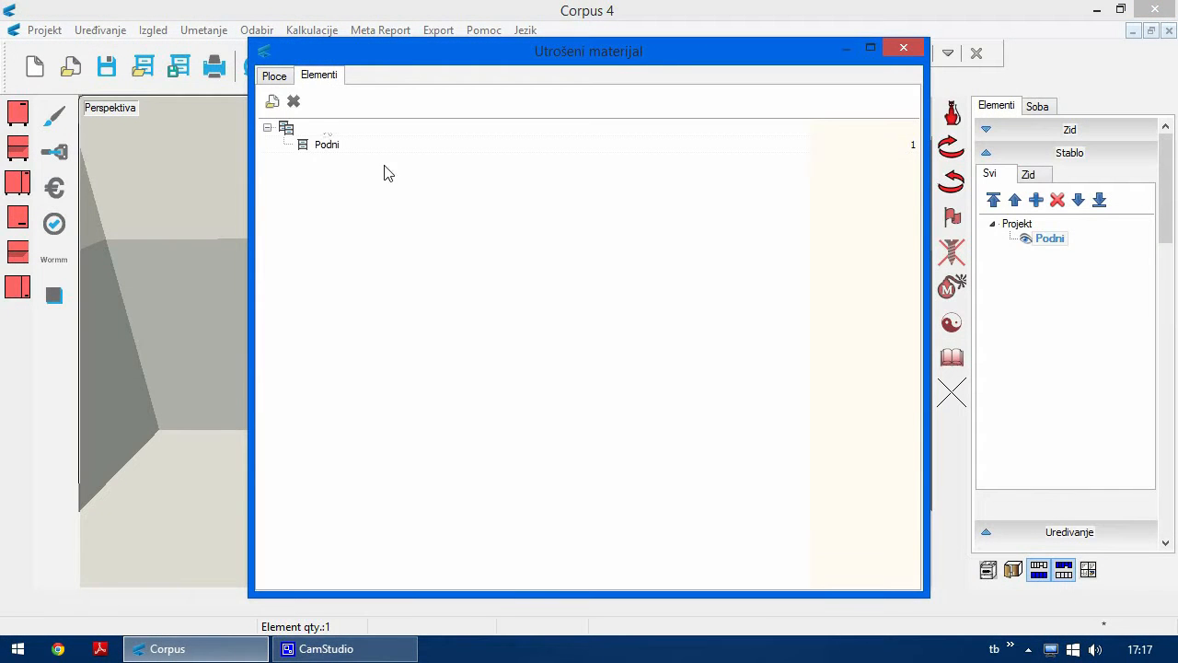
- Set the quantity of the Podni element to 4 in the material calculation
left_click(880, 146)
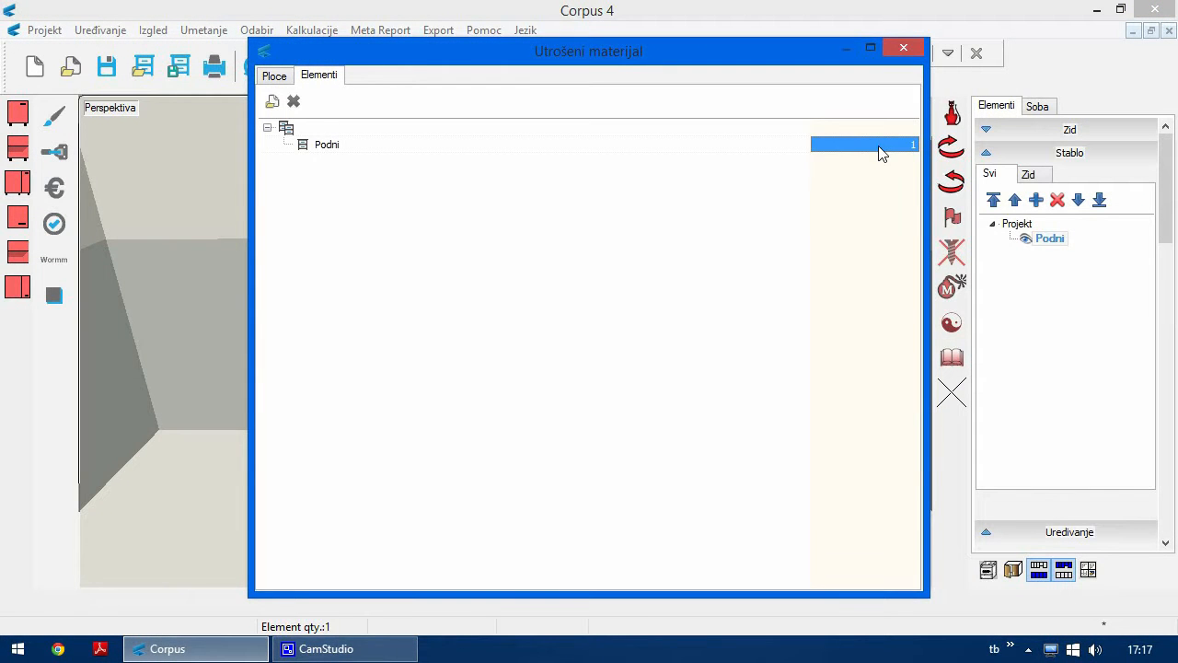
left_click(879, 145)
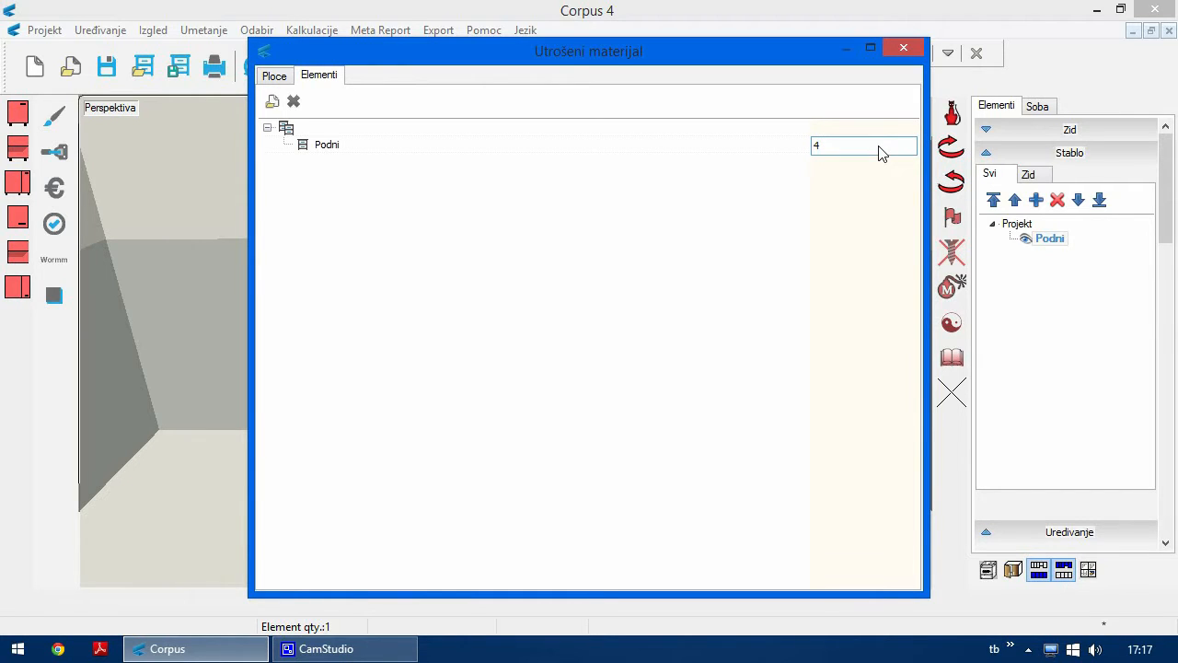
key("Return")
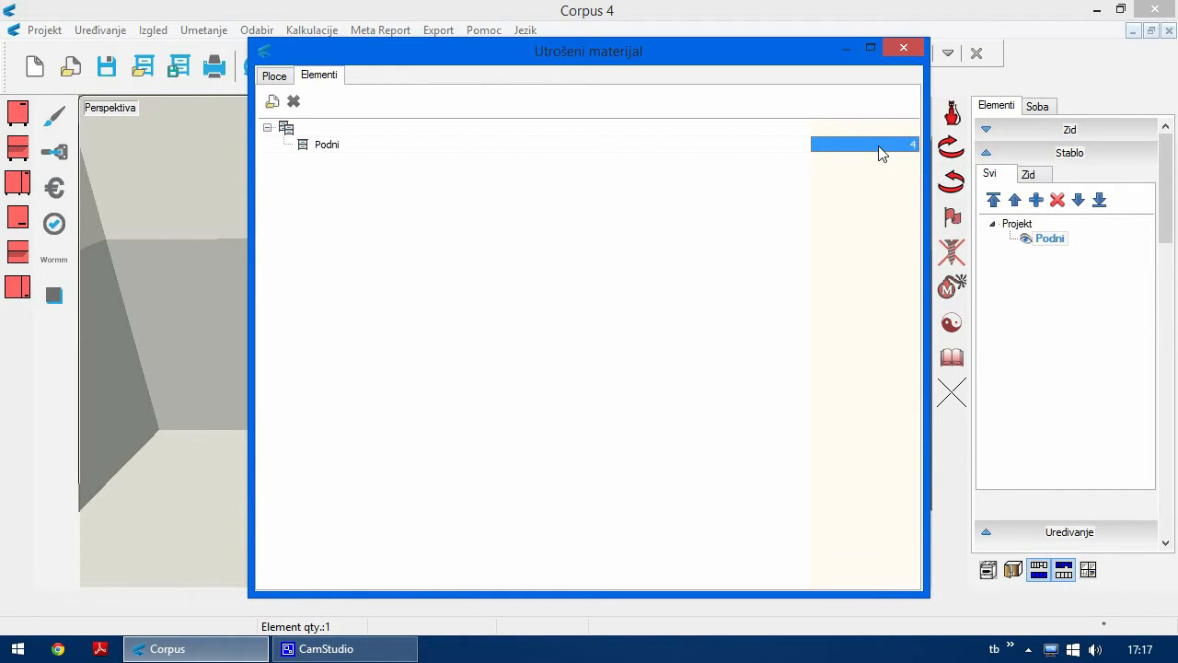
- Optimise the cutting layout again from the recalculated panel list and open its print preview
left_click(277, 78)
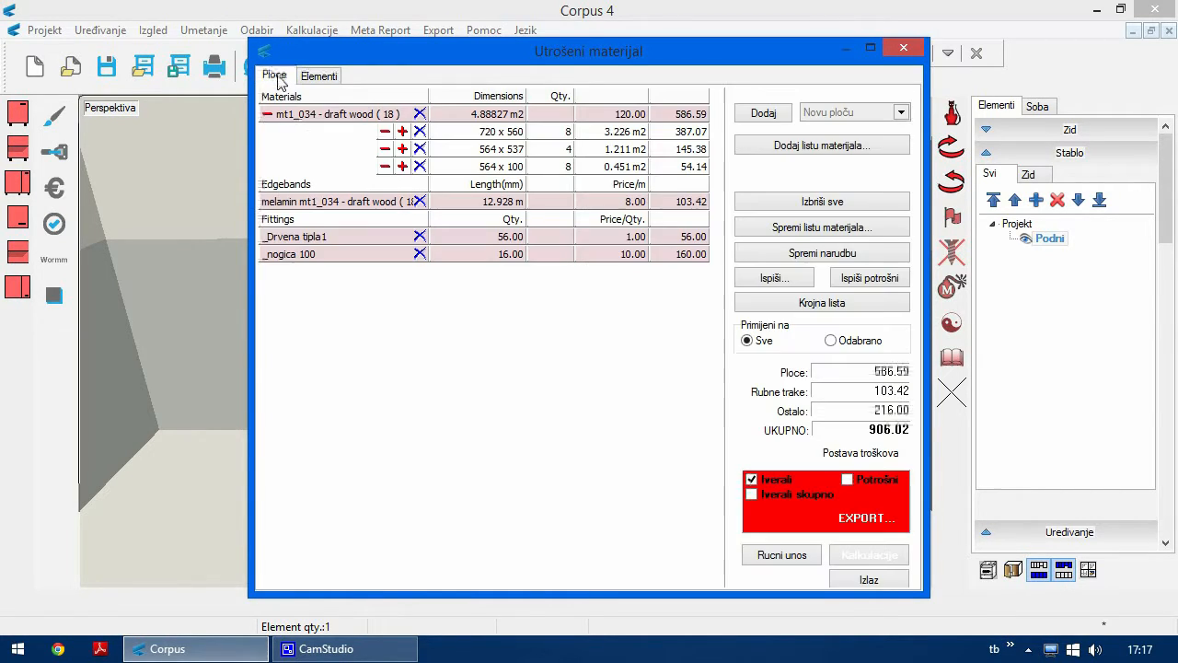
left_click(795, 312)
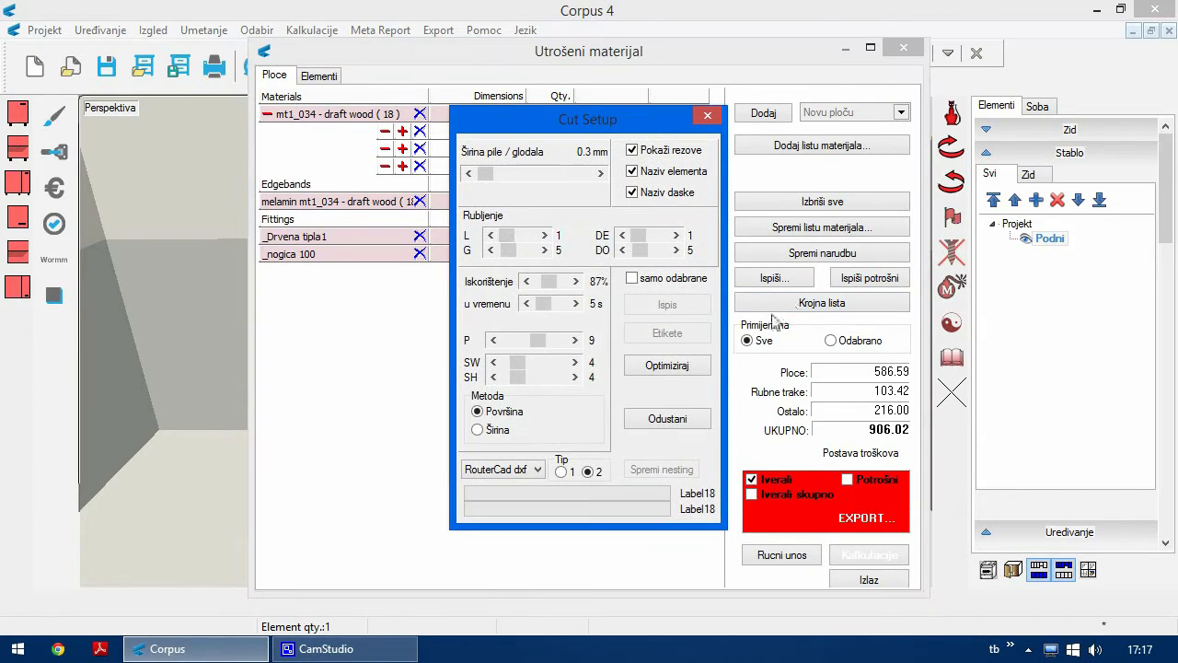
left_click(662, 369)
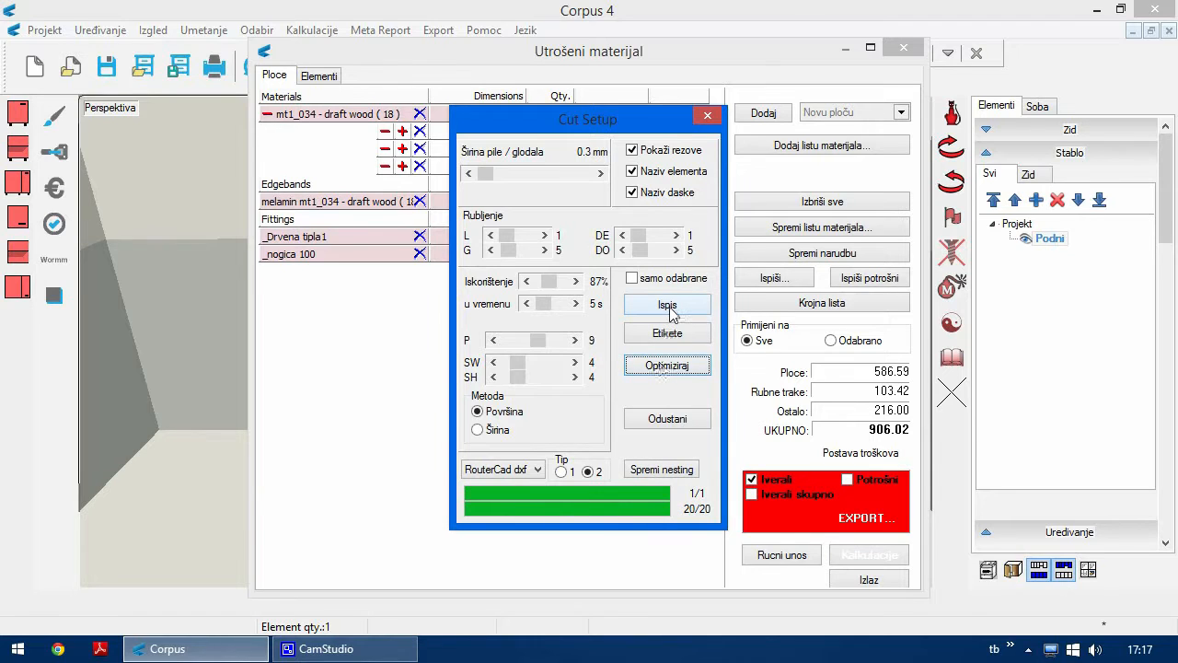
left_click(670, 308)
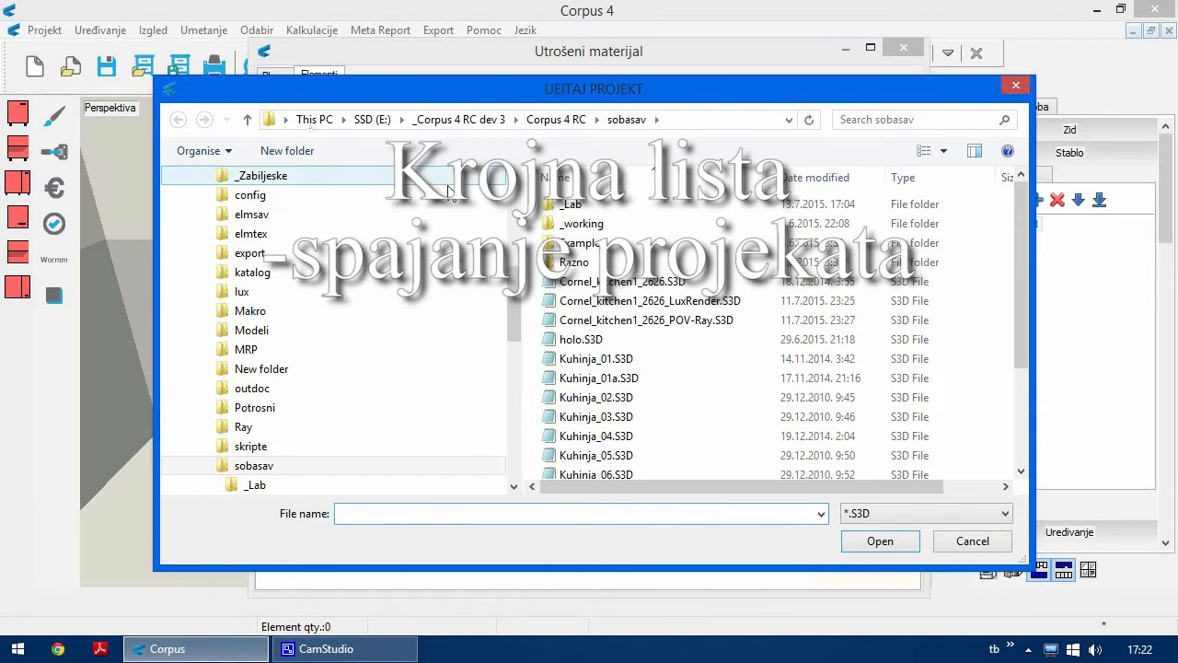
- Load the projects Kuhinja_01.S3D, Kuhinja_02.S3D and Kuhinja_05.S3D together into the material calculation
left_click(566, 358)
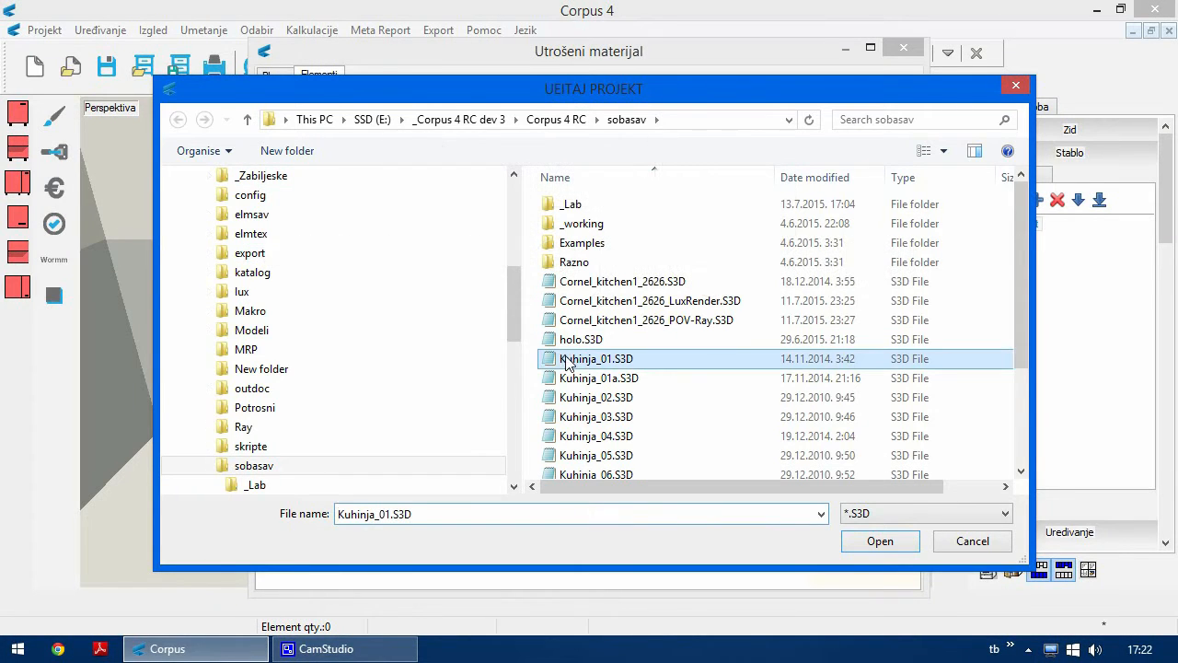
left_click(879, 541)
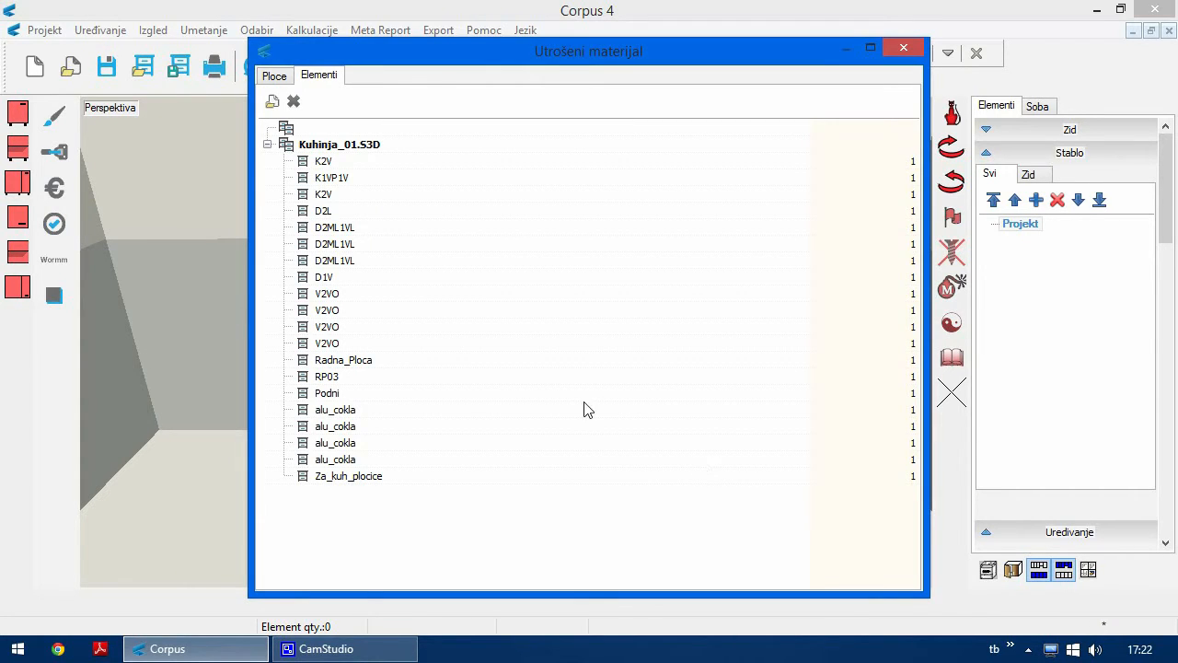
left_click(272, 103)
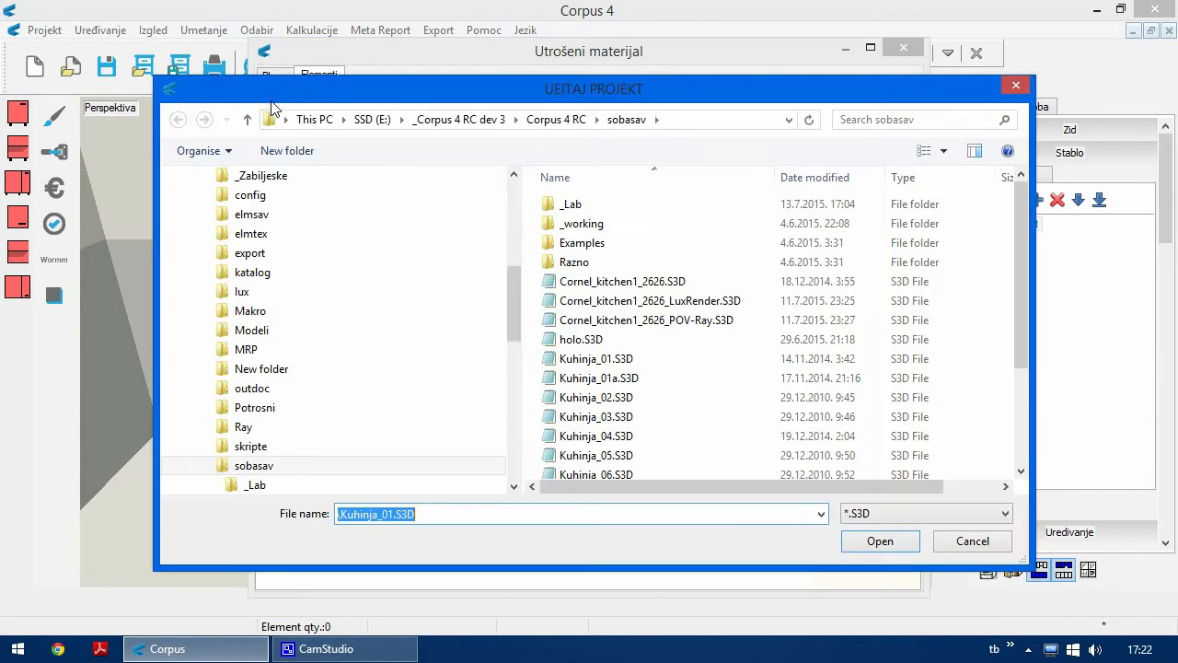
left_click(582, 399)
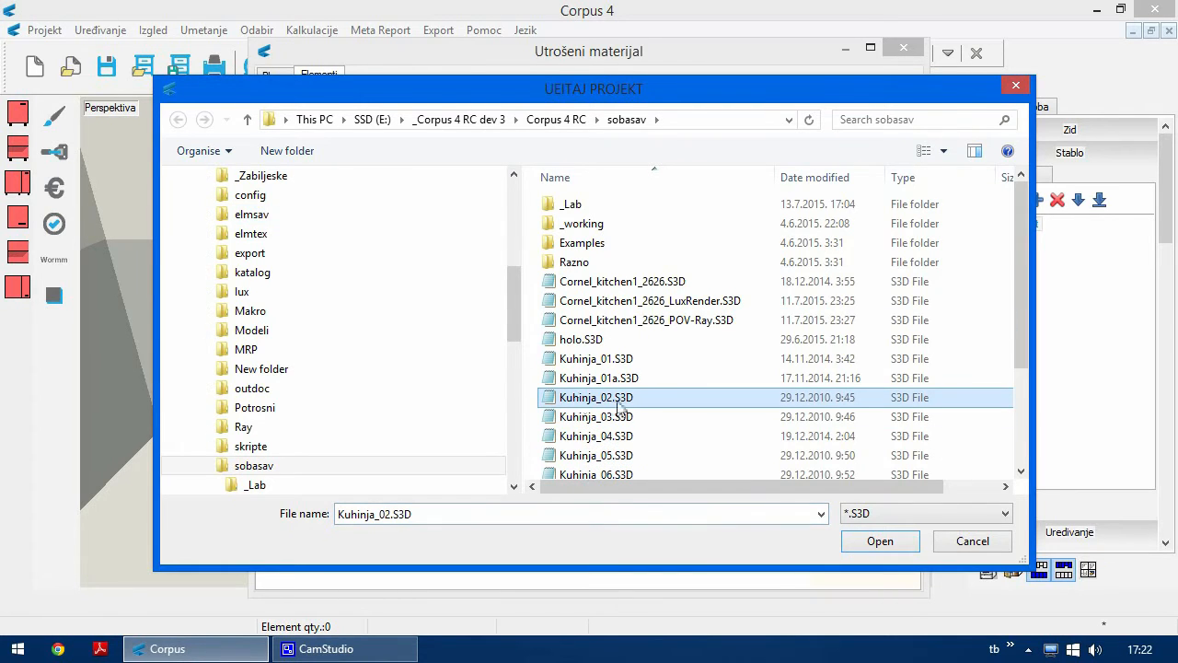
left_click(881, 541)
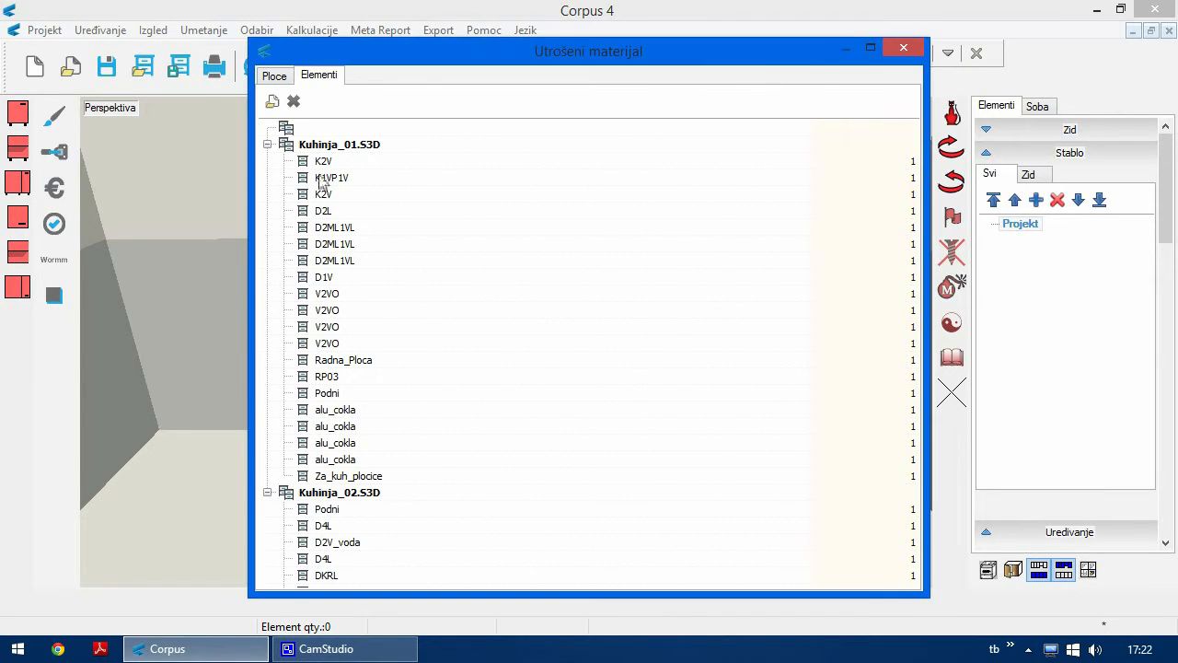
left_click(273, 102)
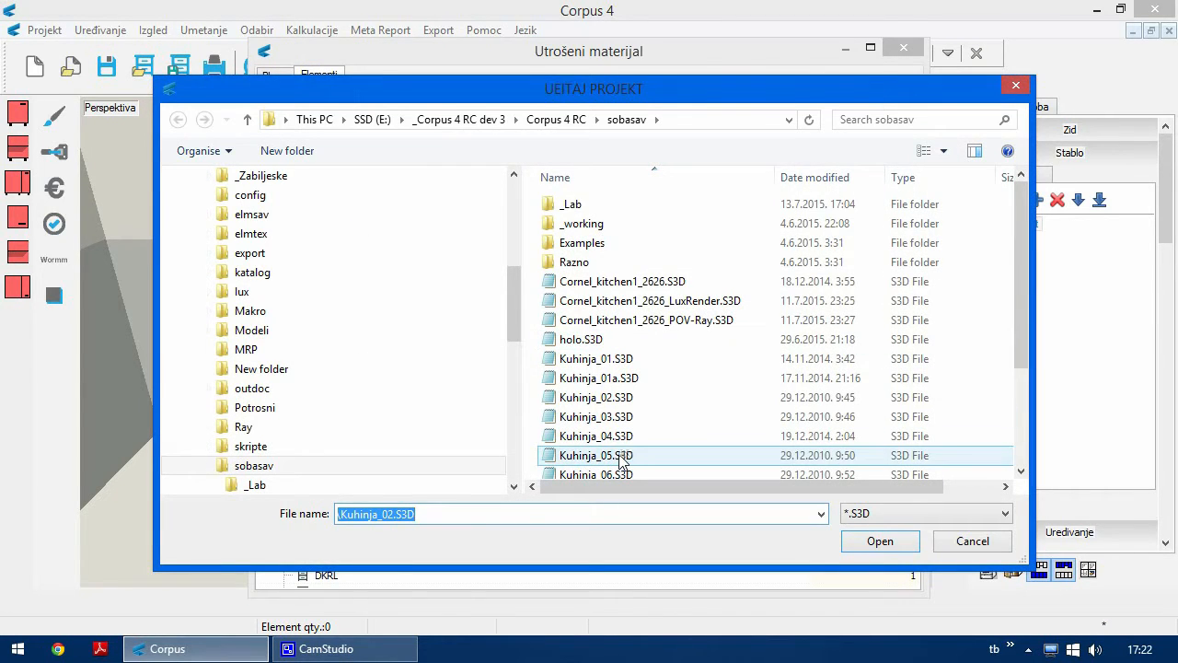
left_click(633, 456)
left_click(888, 542)
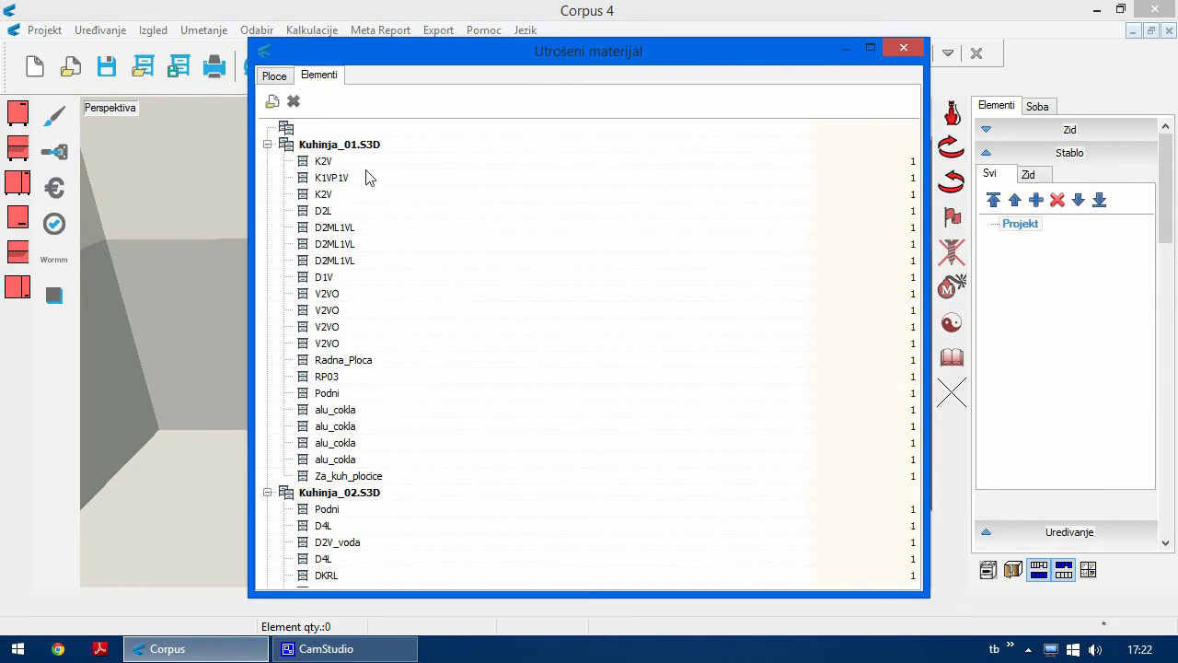
- Optimise the cutting layout for the combined panel list of the loaded projects and open its print preview
left_click(274, 77)
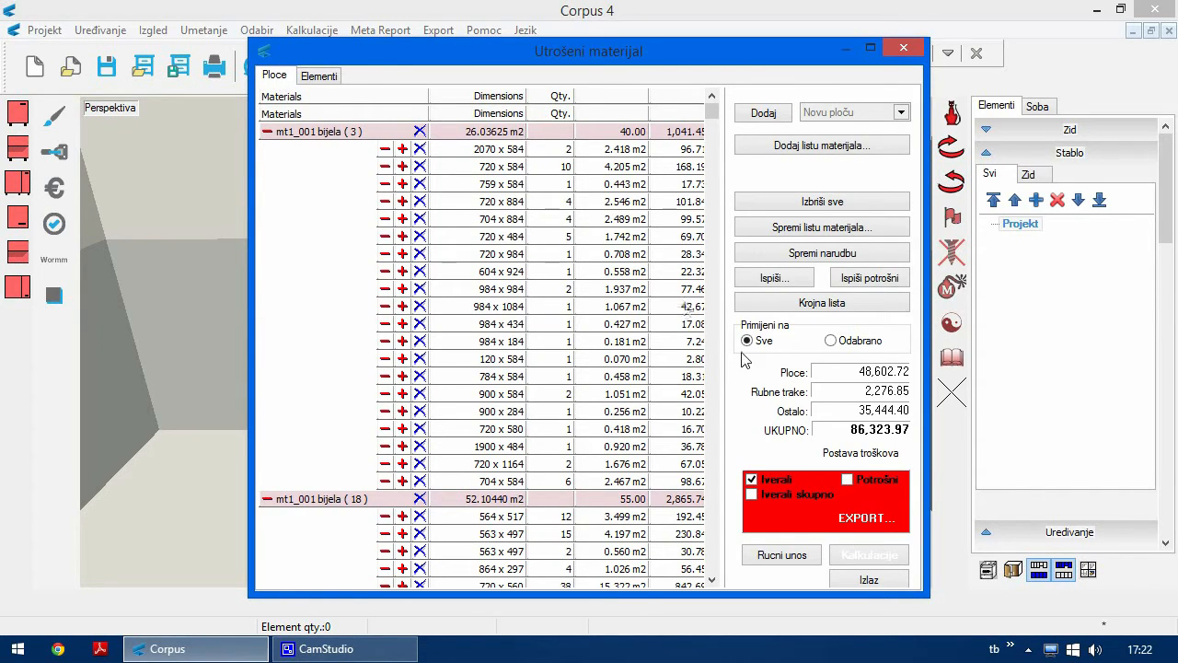
left_click(815, 307)
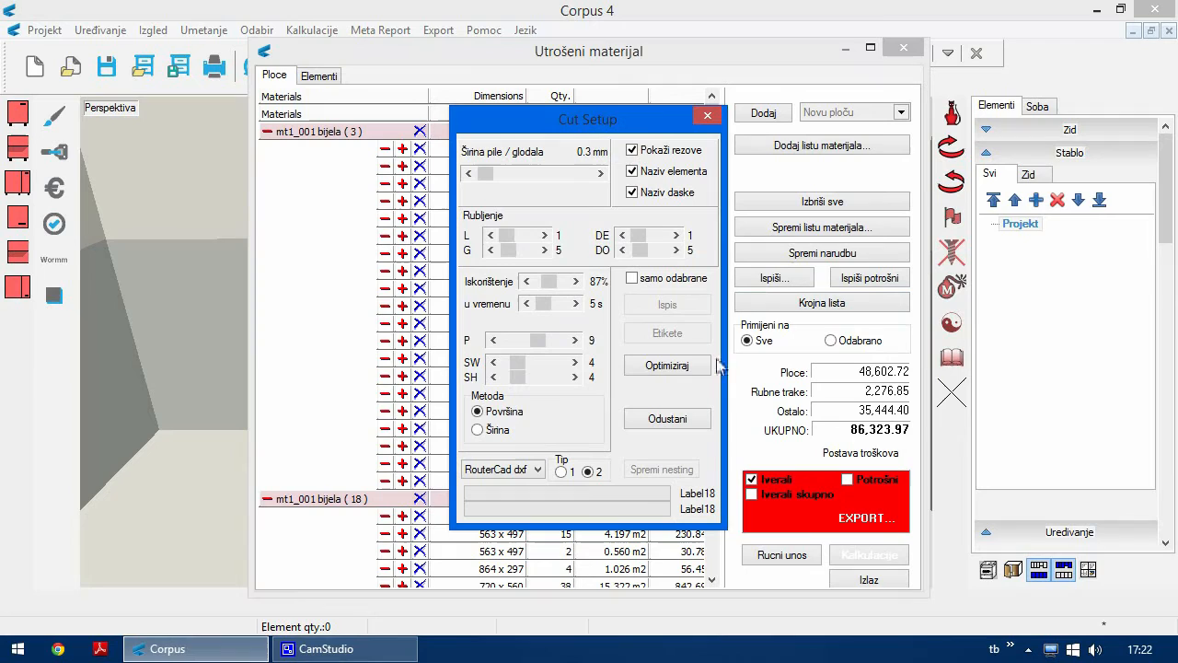
left_click(663, 367)
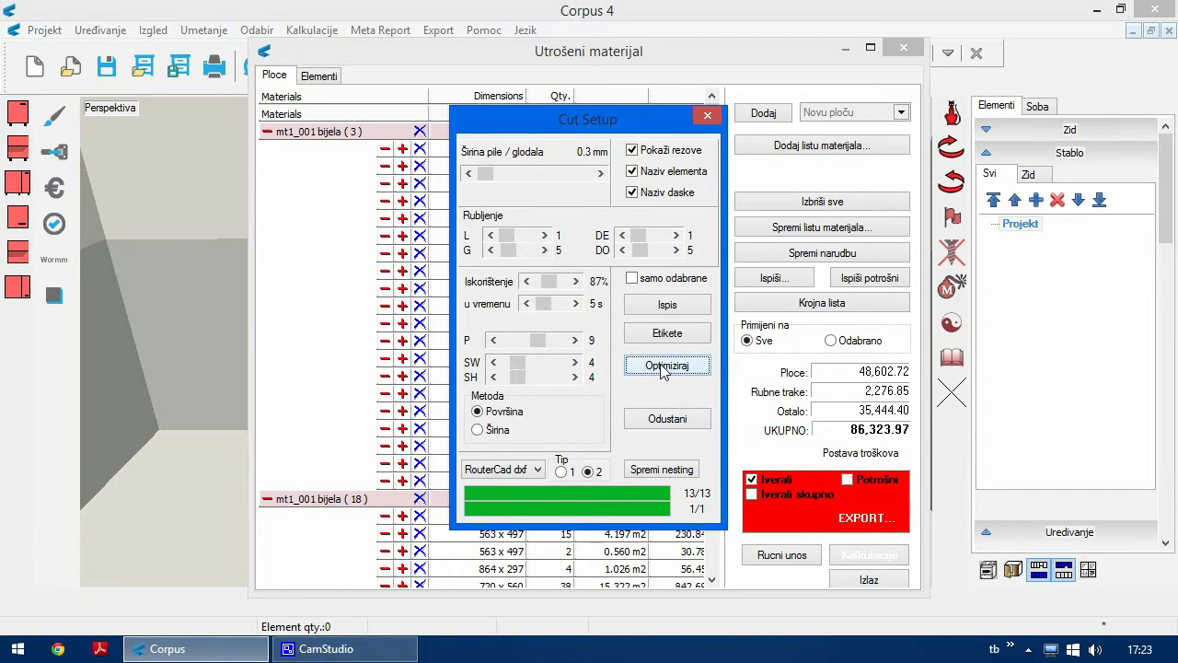
left_click(665, 306)
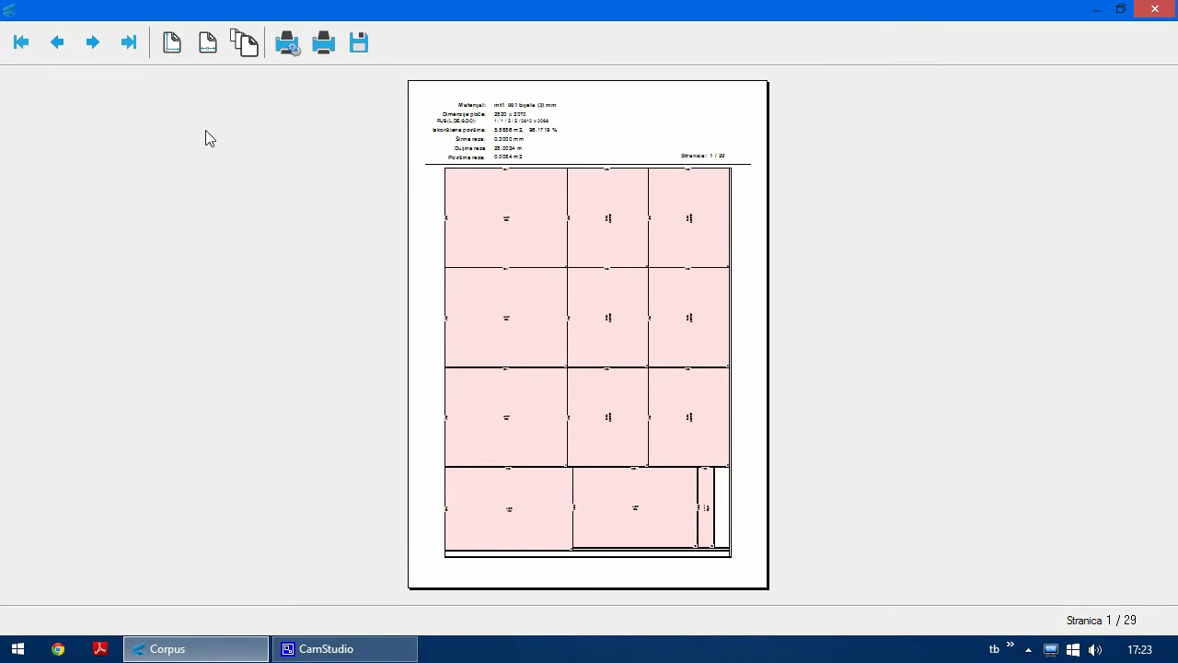
- Page through the combined cutting layout to sheet 10, then close the preview, the cut setup and the material calculation
left_click(92, 44)
left_click(93, 45)
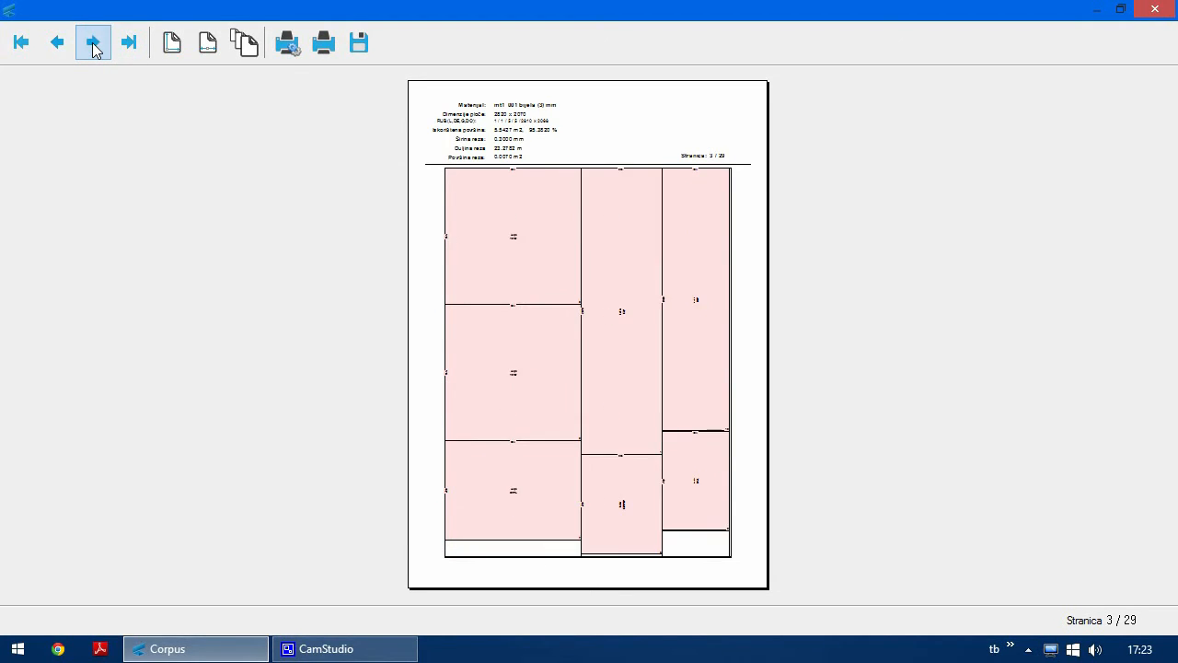
left_click(93, 44)
left_click(93, 44)
left_click(93, 44)
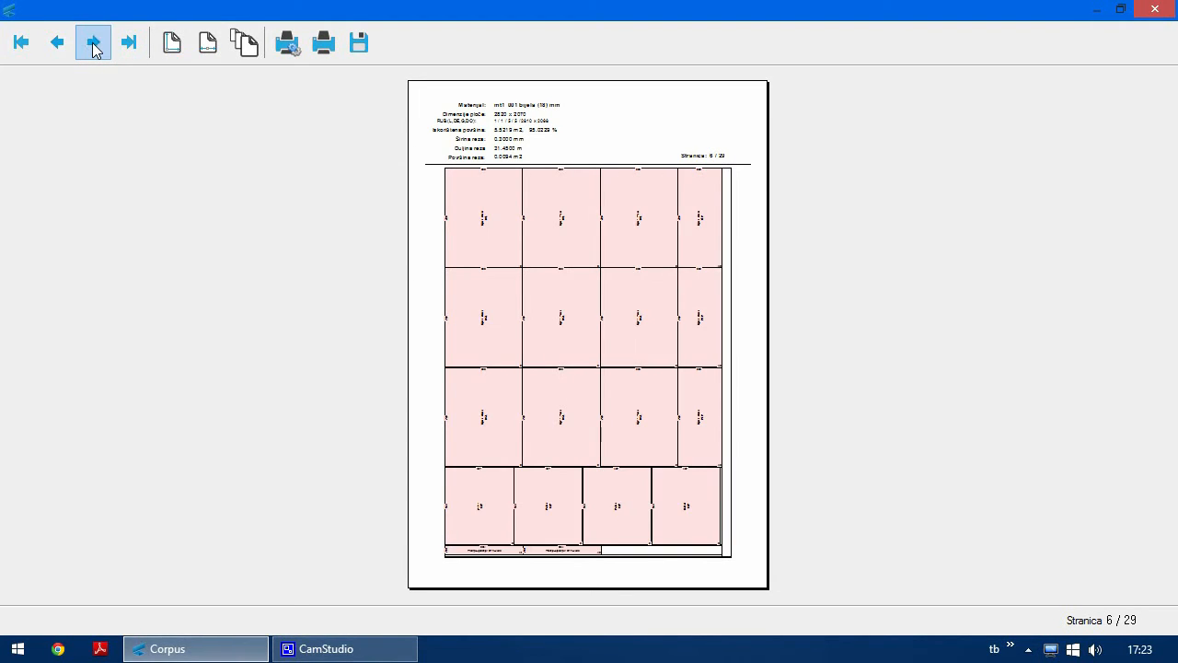
left_click(92, 42)
left_click(92, 42)
left_click(92, 42)
left_click(92, 42)
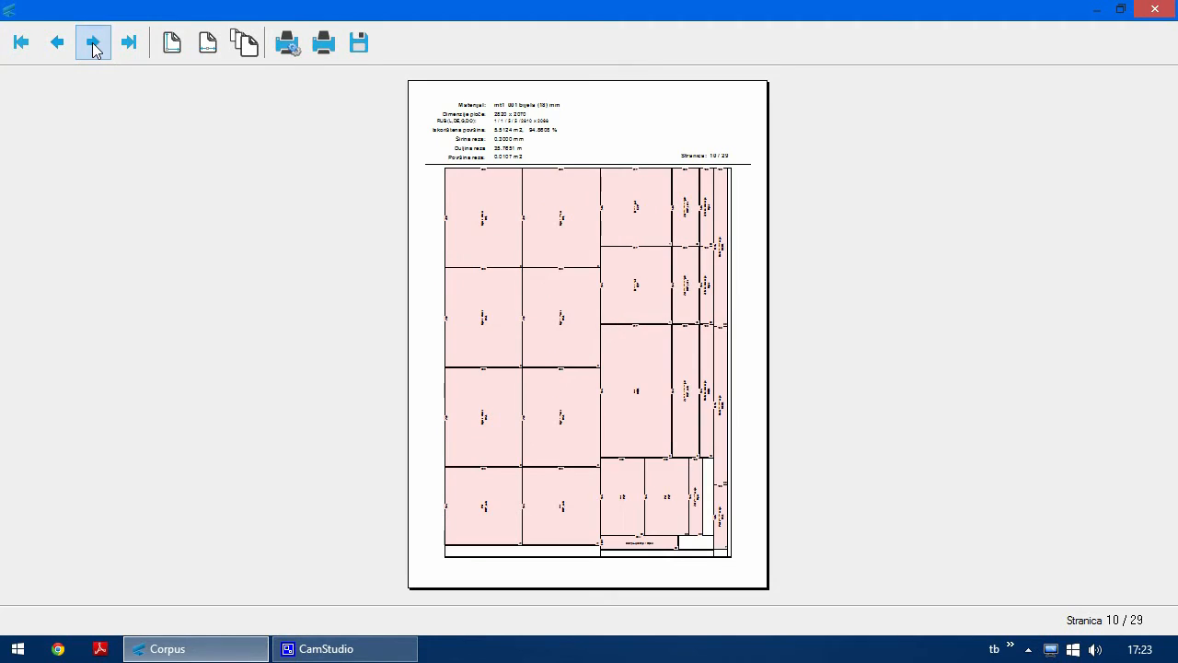
left_click(1156, 9)
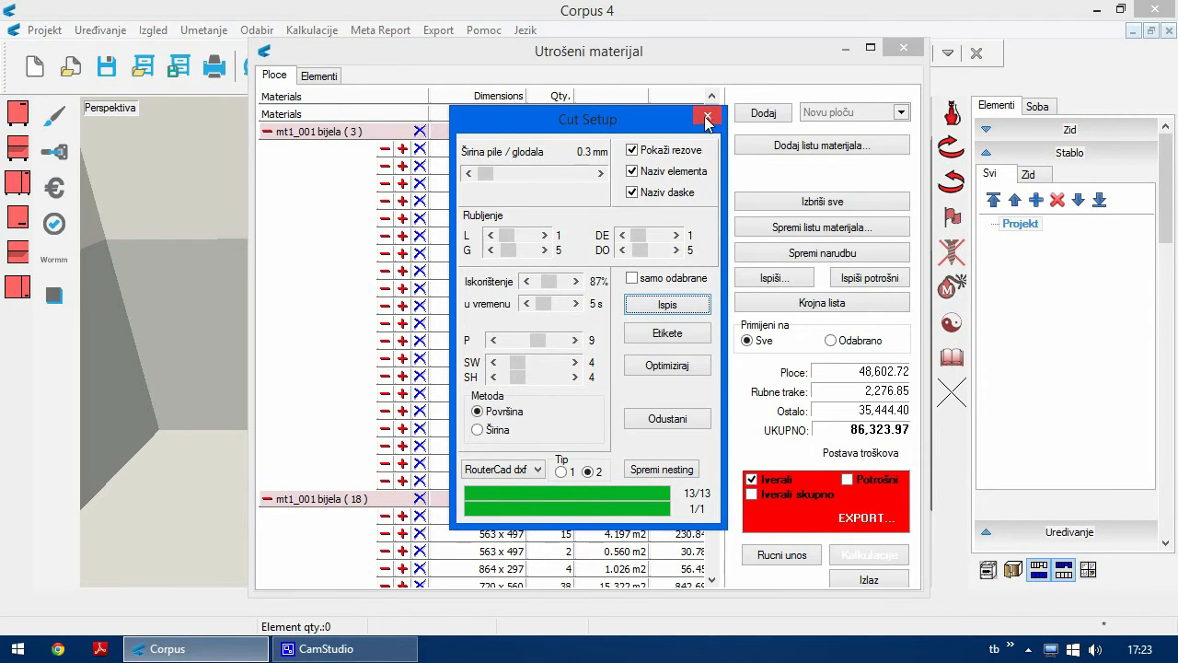
left_click(707, 118)
left_click(869, 579)
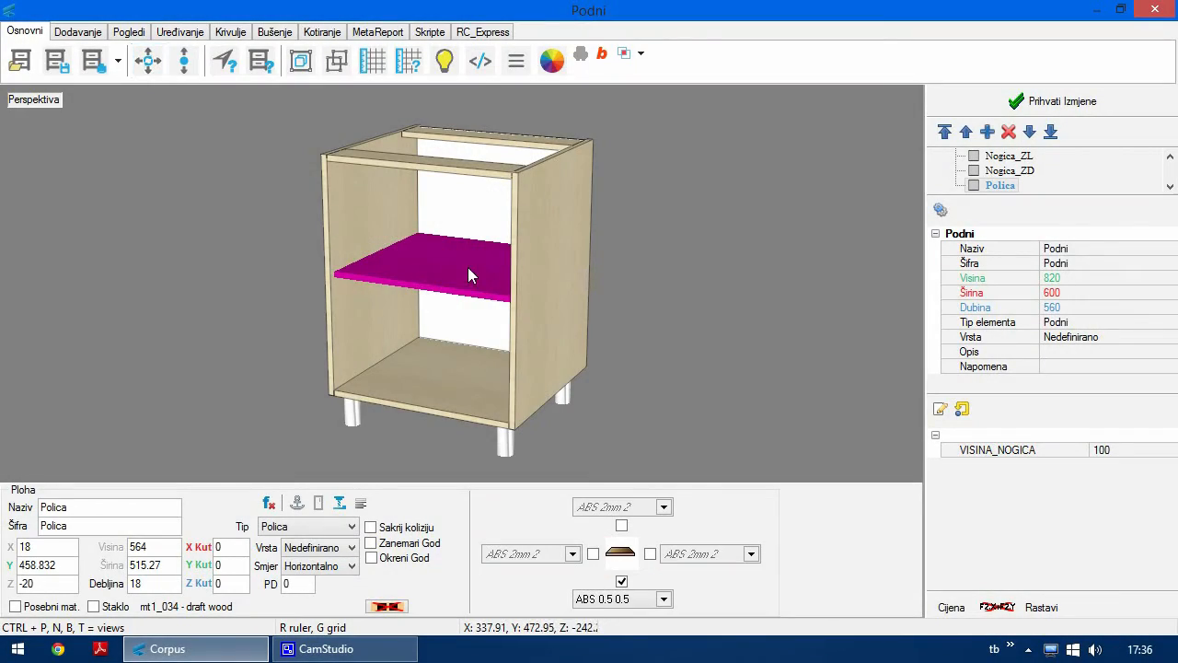
- Move the Polica shelf lower inside the Podni cabinet
left_click_drag(468, 267, 447, 306)
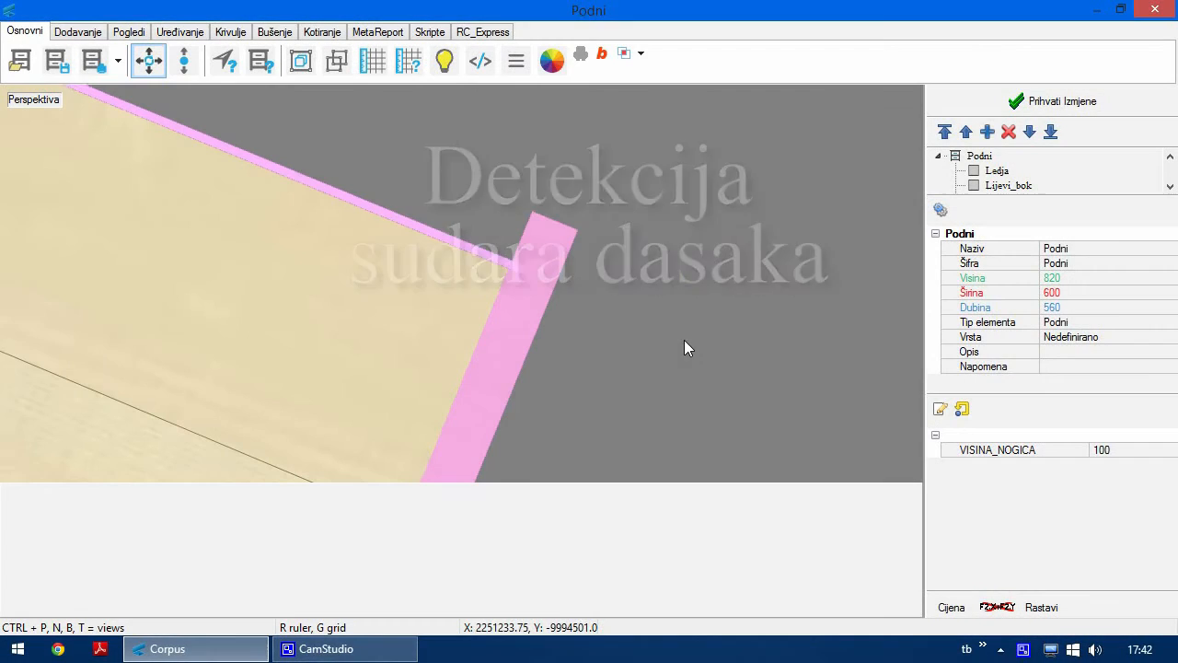
- Turn off the panel collision display and examine where the cabinet's back panel overlaps the right side panel
left_click(624, 55)
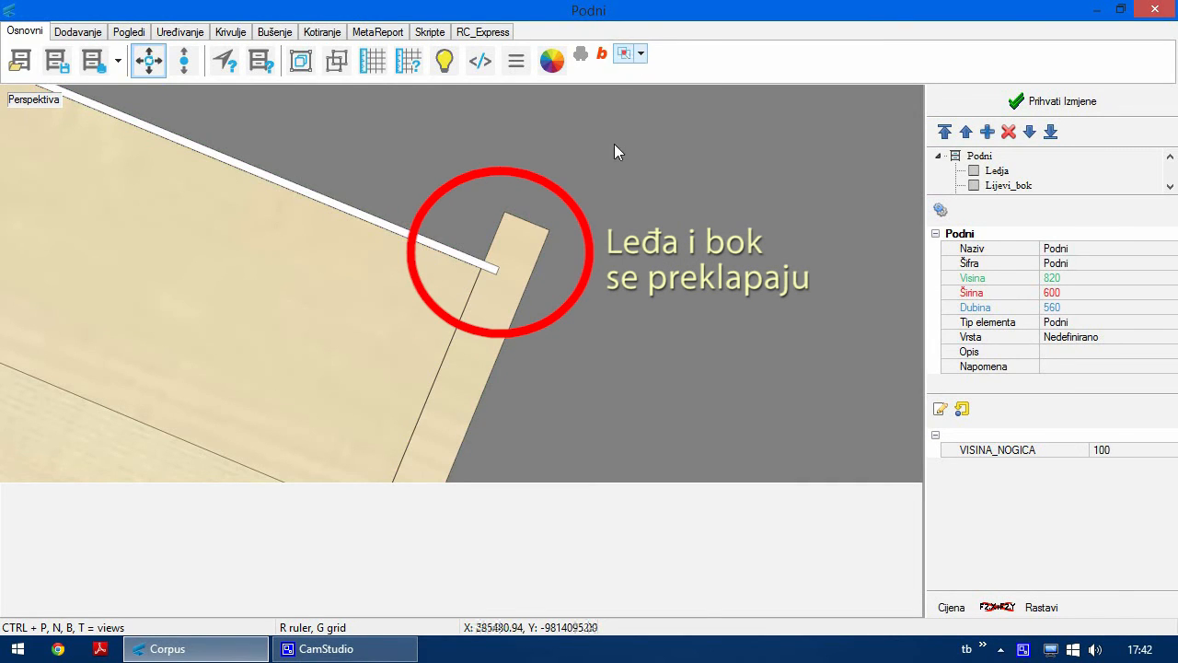
scroll(596, 387, "down", 6)
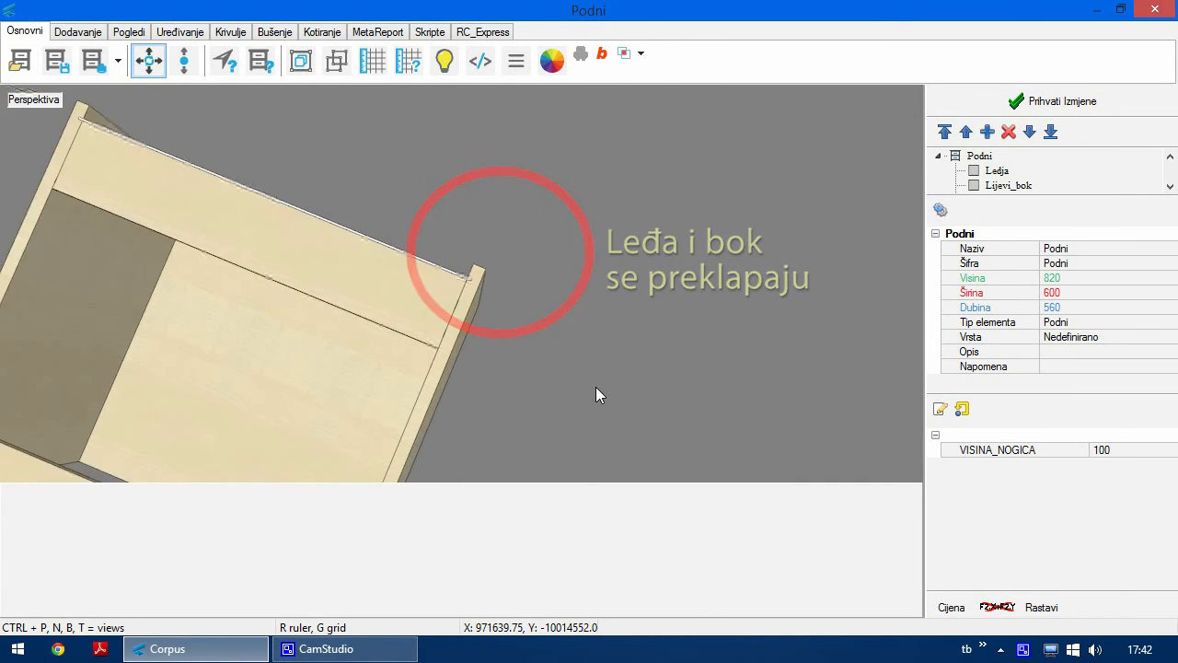
left_click_drag(538, 381, 665, 287)
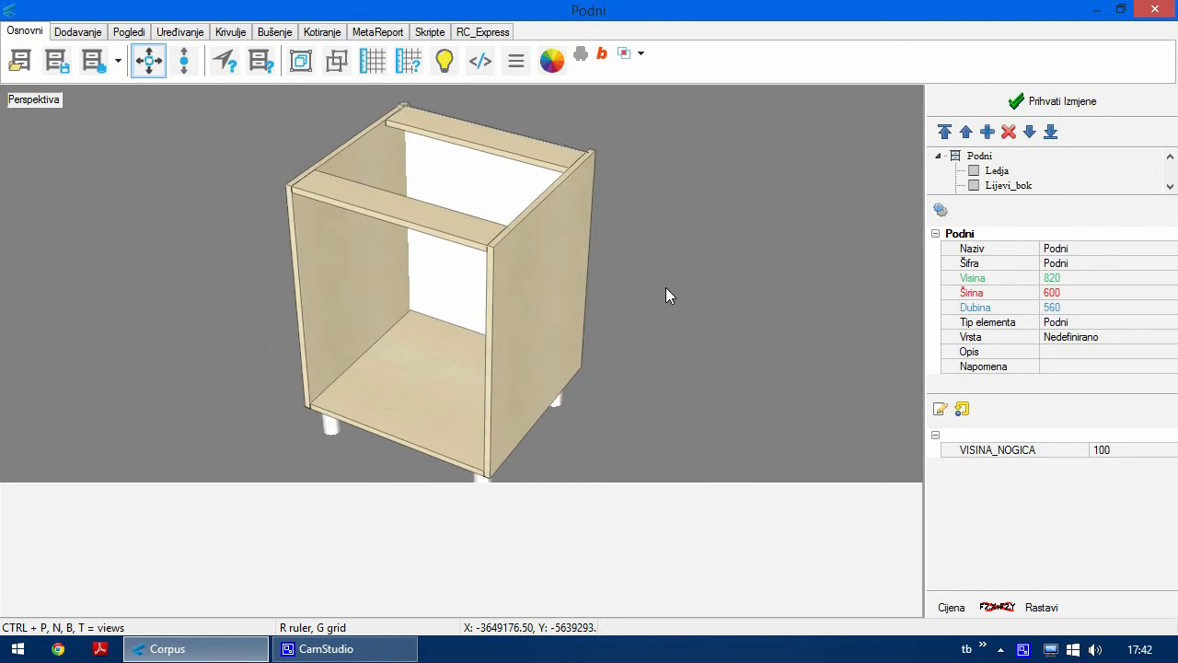
- Turn the panel collision display back on and enable Sakrij koliziju for the Ledja back panel
left_click(625, 53)
left_click(492, 175)
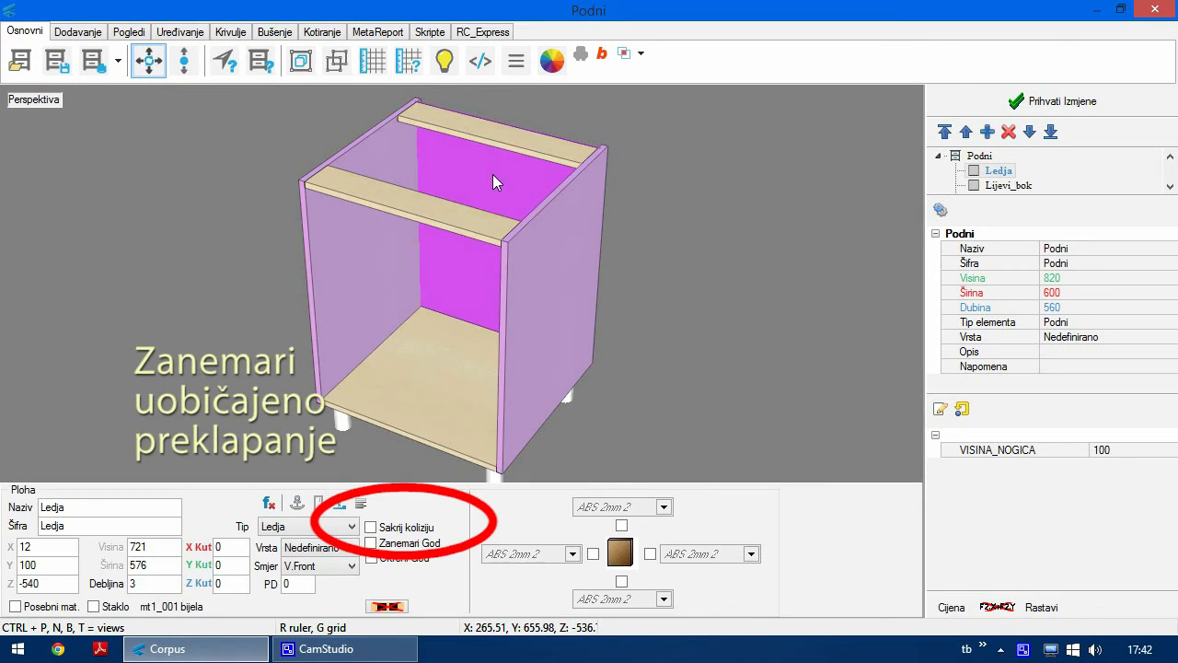
left_click(372, 531)
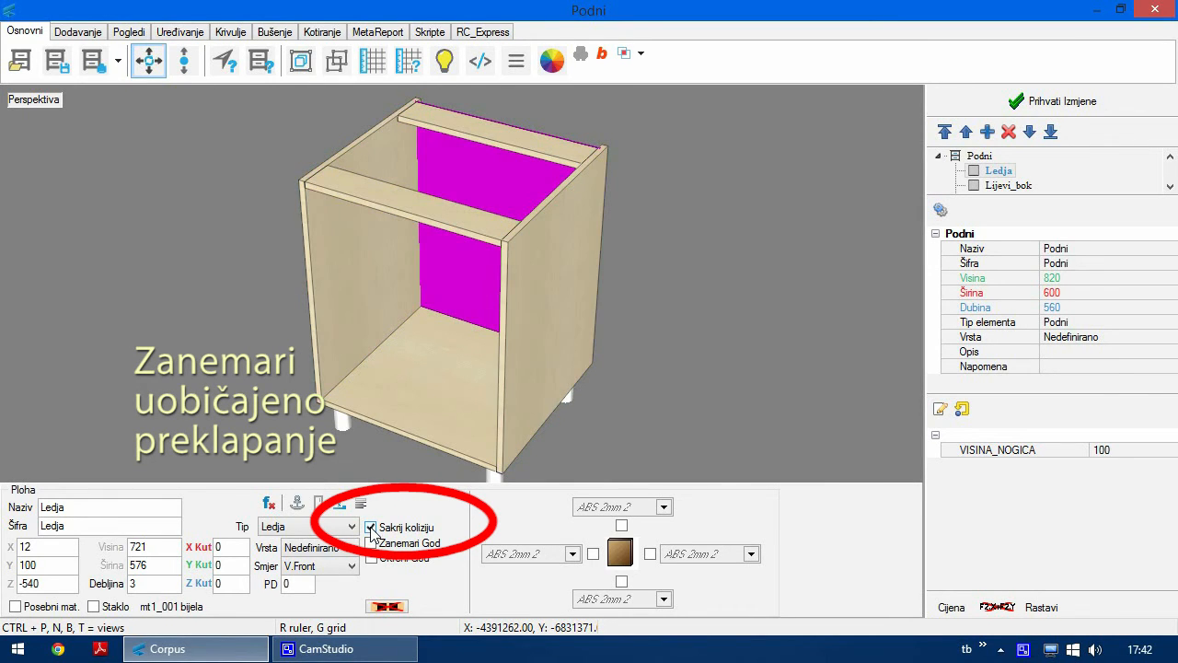
left_click(692, 320)
middle_click_drag(692, 317, 639, 287)
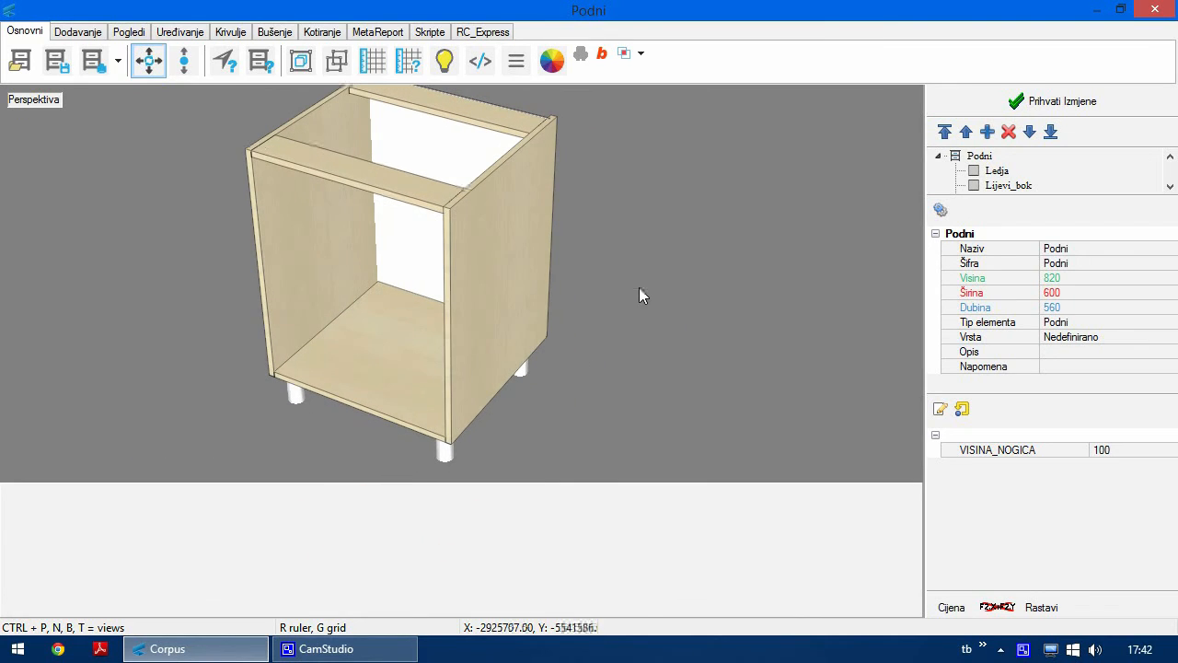
left_click(507, 253)
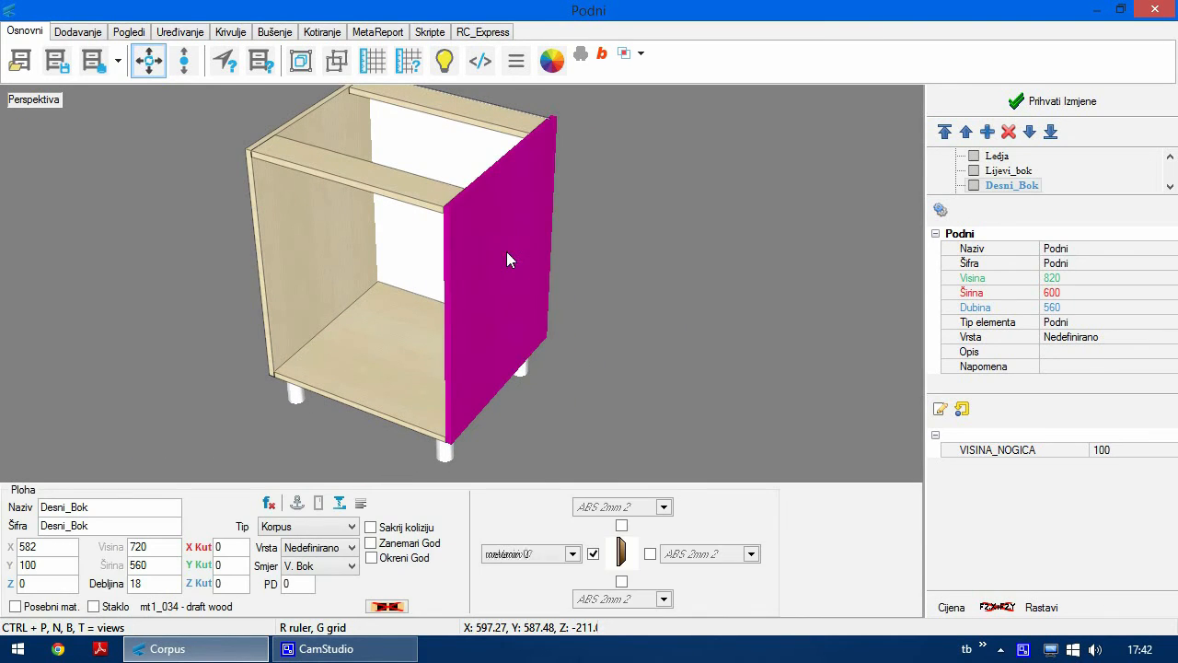
left_click(997, 607)
left_click(654, 354)
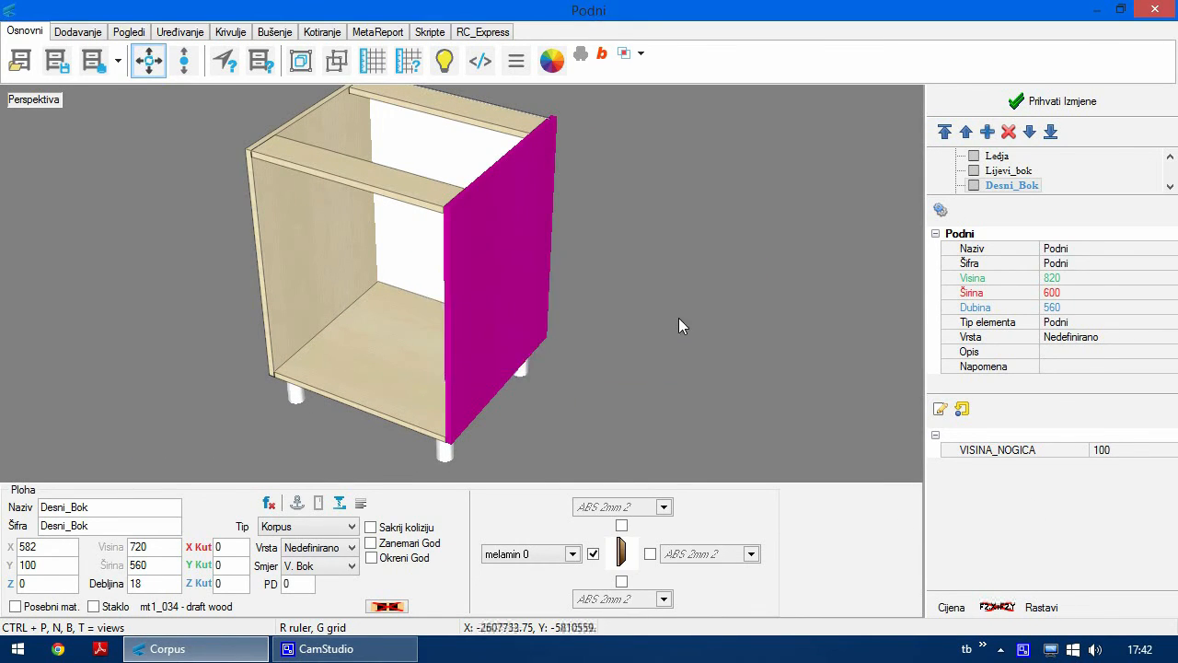
left_click(681, 314)
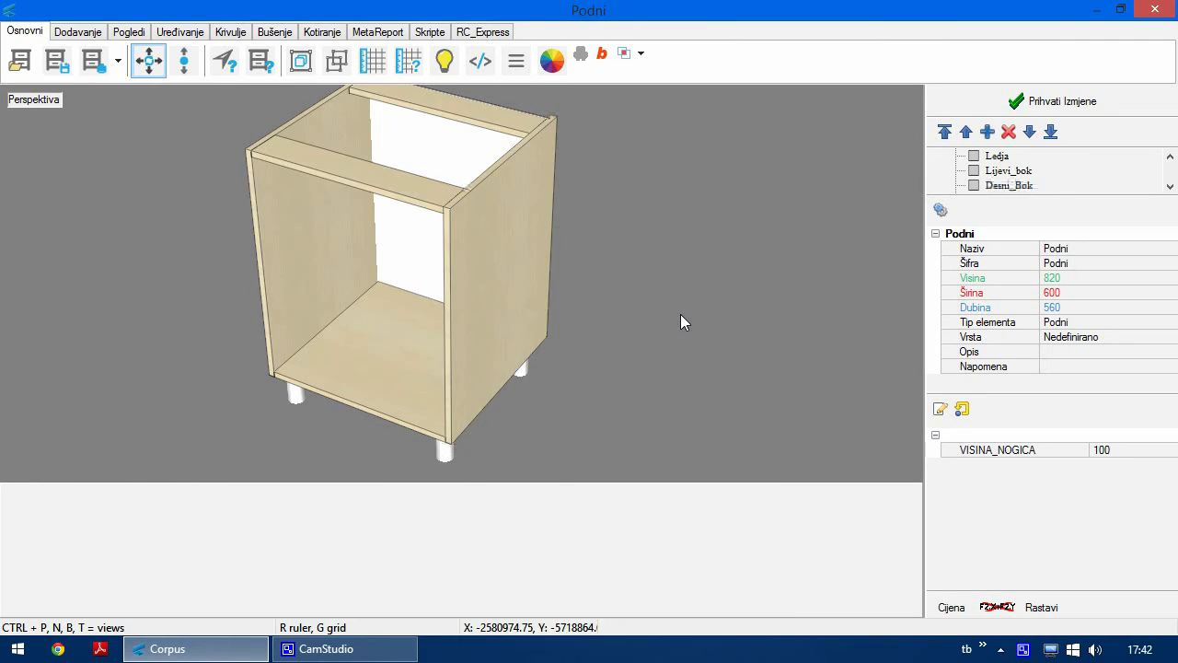
- Move the right side panel Desni_Bok slightly outward, away from the rest of the Podni cabinet
middle_click_drag(502, 275, 511, 279)
left_click(512, 270)
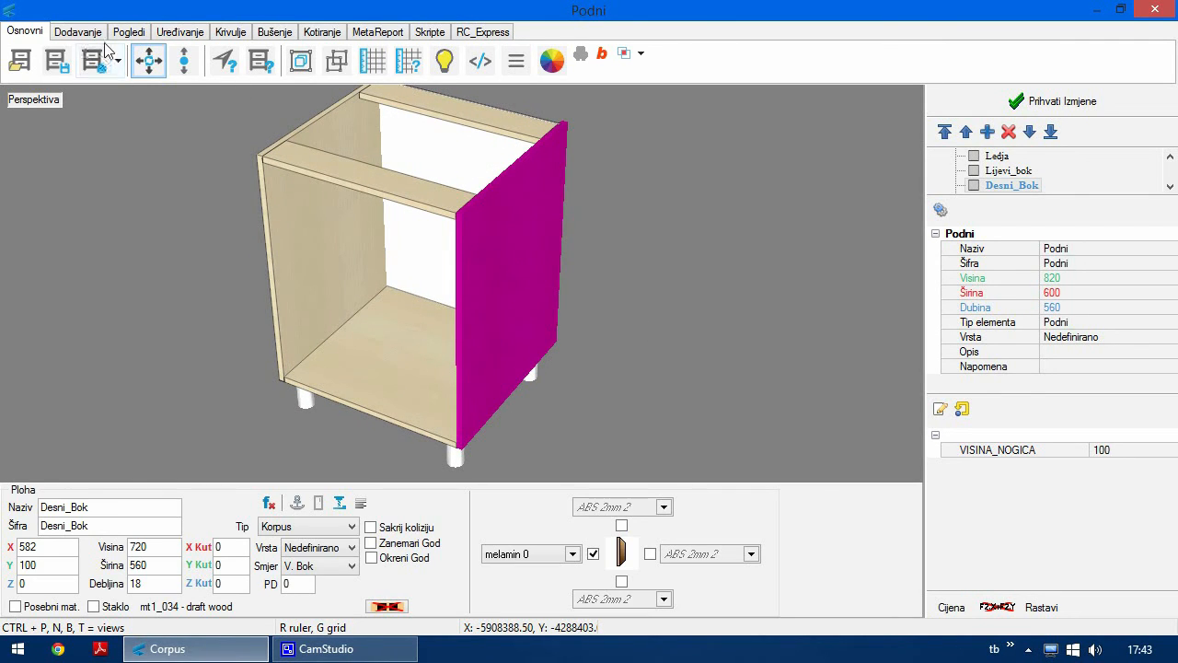
mouse_move(519, 289)
left_mouse_down()
mouse_move(481, 274)
mouse_move(554, 303)
mouse_move(498, 283)
mouse_move(516, 262)
mouse_move(500, 303)
mouse_move(487, 269)
mouse_move(491, 294)
mouse_move(521, 303)
left_mouse_up()
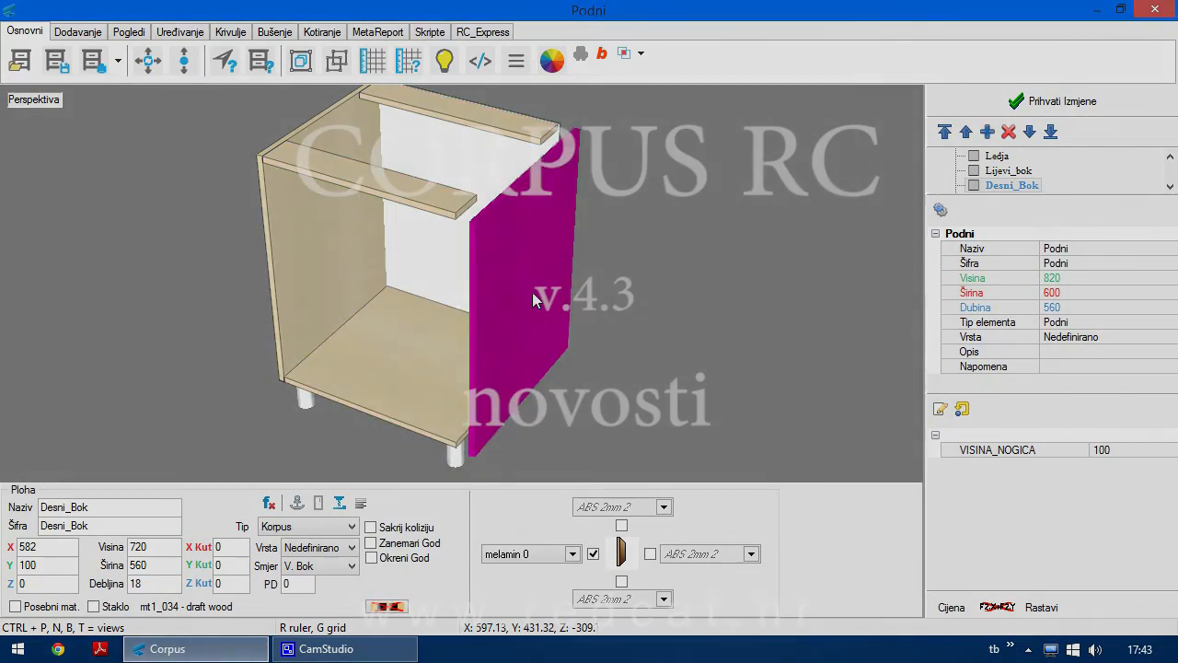